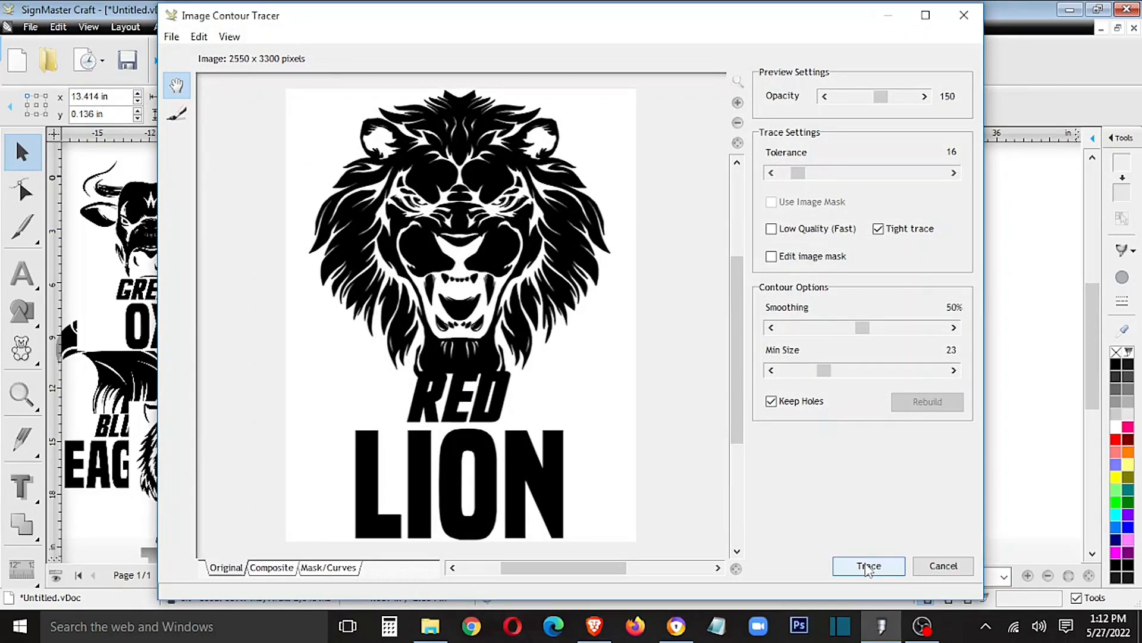
# - Trace the Red Lion image with Min Size 0, apply the trace and accept the cutting contour
pyautogui.click(867, 567)
pyautogui.moveTo(823, 371); pyautogui.dragTo(752, 392)
pyautogui.click(869, 562)
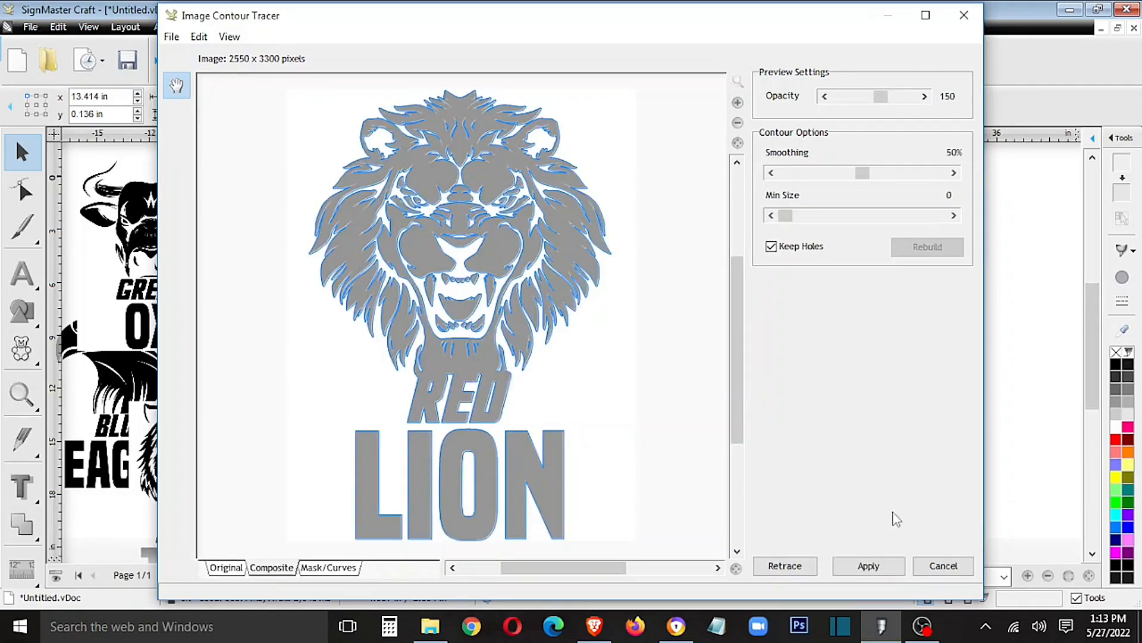
pyautogui.click(883, 564)
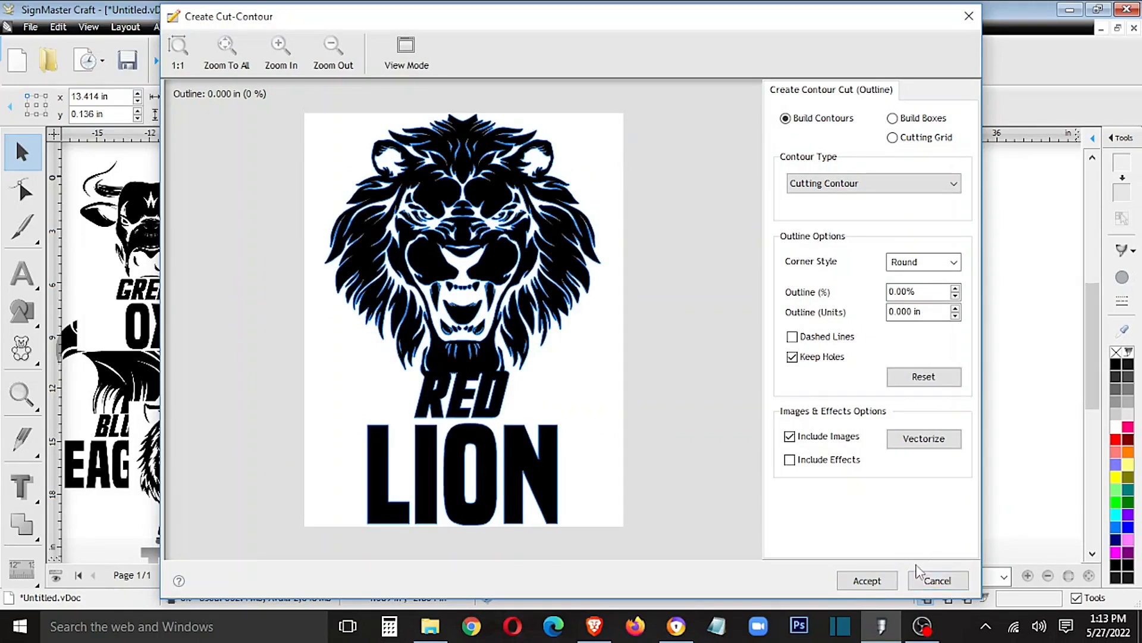
pyautogui.click(882, 582)
# - Separate the lion's cut contour from its image, placing the contour beside the page and the black image next to the Green Ox original
pyautogui.click(694, 247)
pyautogui.moveTo(698, 257); pyautogui.dragTo(832, 309)
pyautogui.doubleClick(831, 306)
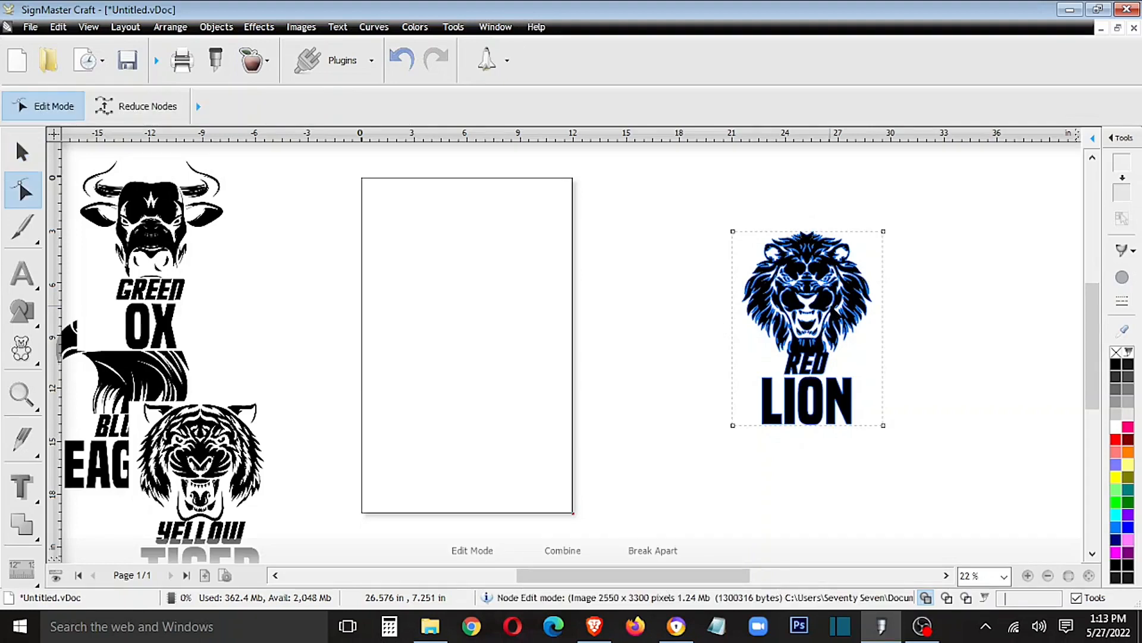
pyautogui.click(22, 152)
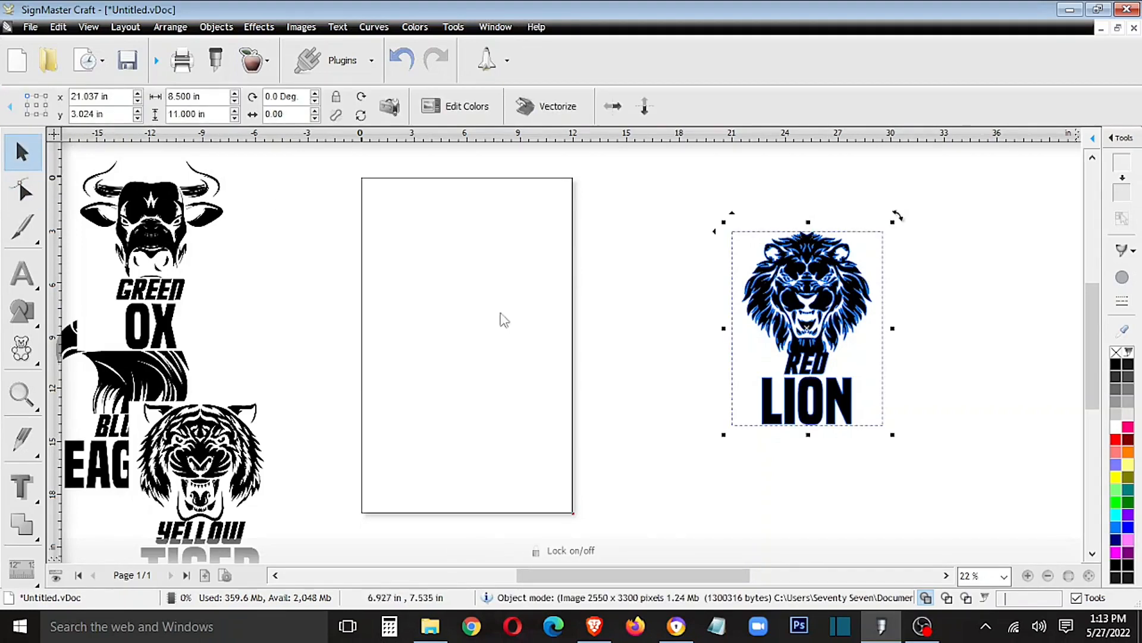
pyautogui.moveTo(821, 301); pyautogui.dragTo(712, 256)
pyautogui.click(824, 300)
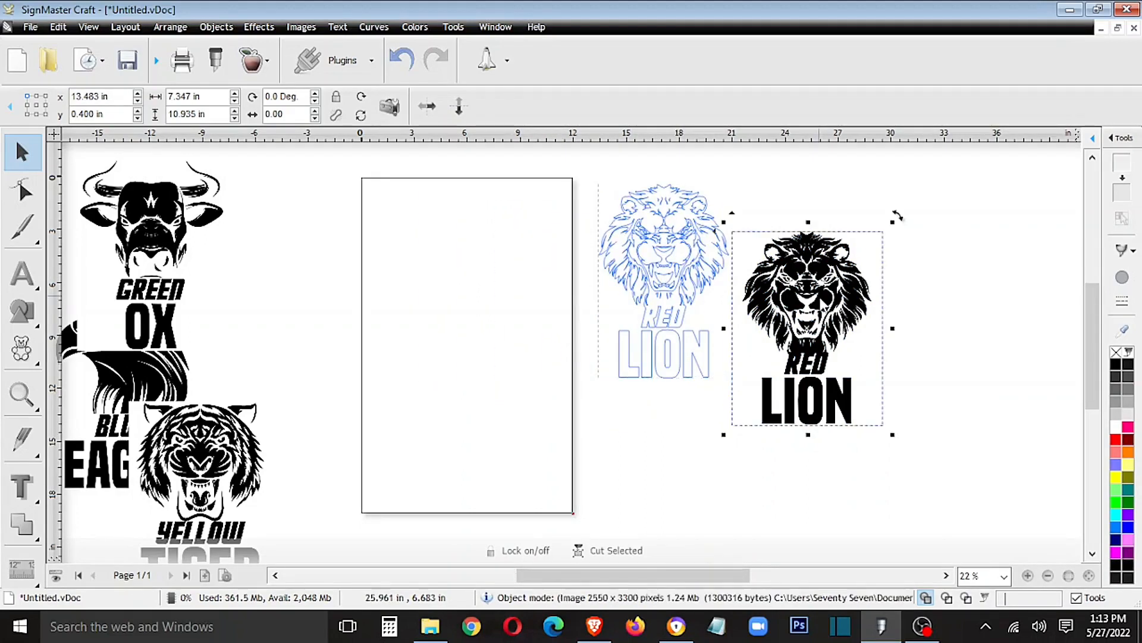
pyautogui.moveTo(842, 325); pyautogui.dragTo(318, 266)
# - Move the Green Ox image into the empty area past the lion contour and start its cut contour, including auto-traced image contours
pyautogui.click(193, 219)
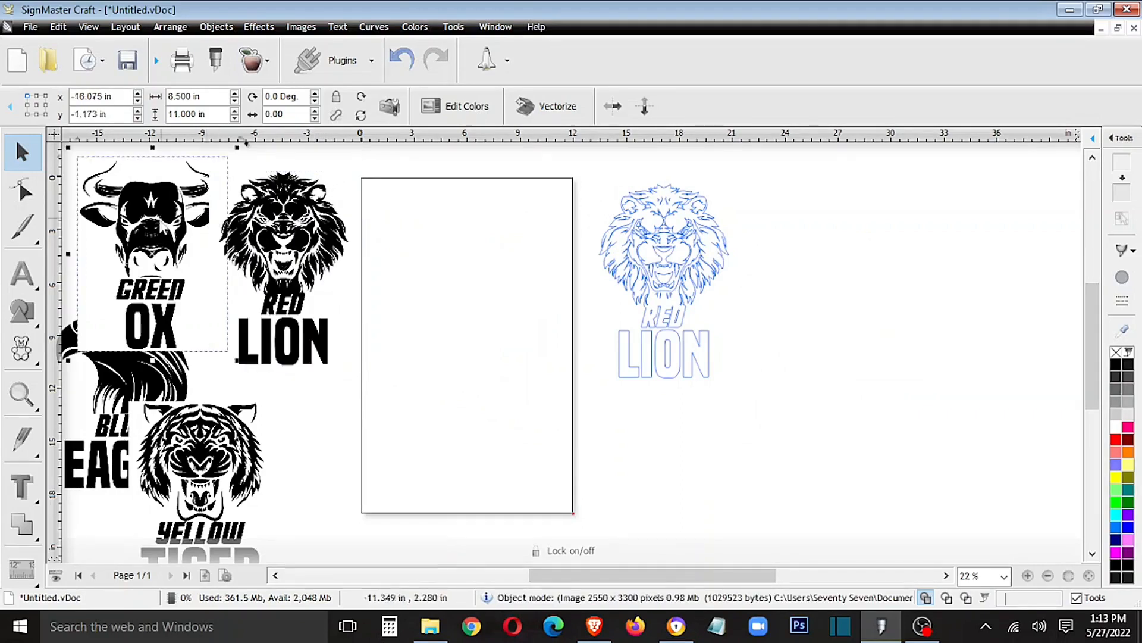
pyautogui.moveTo(154, 231); pyautogui.dragTo(872, 284)
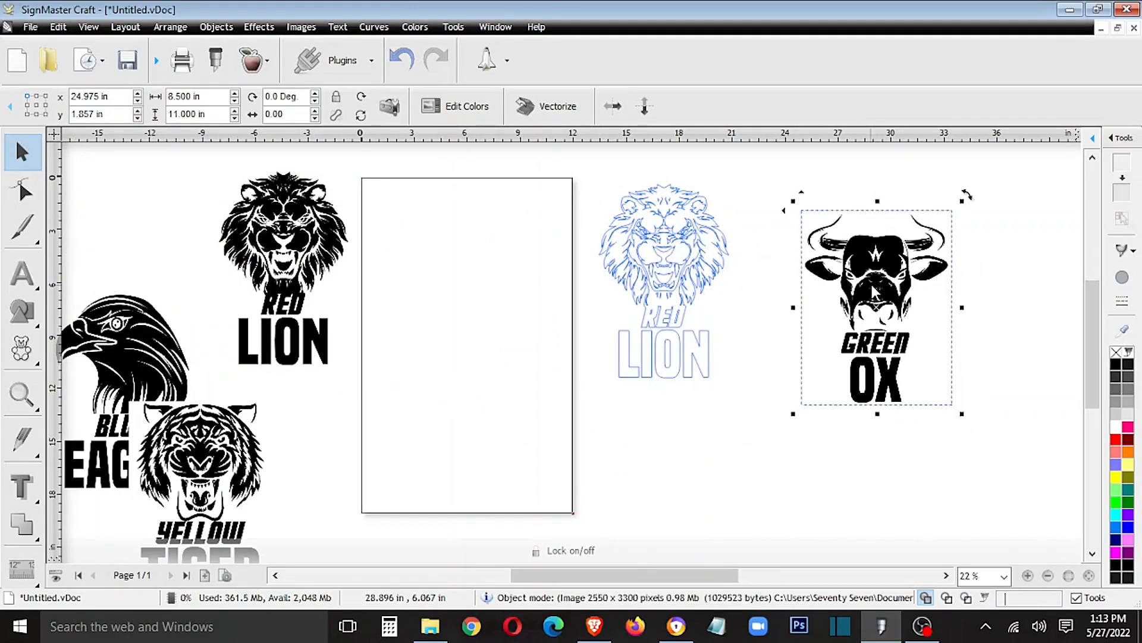
pyautogui.click(254, 60)
pyautogui.click(262, 100)
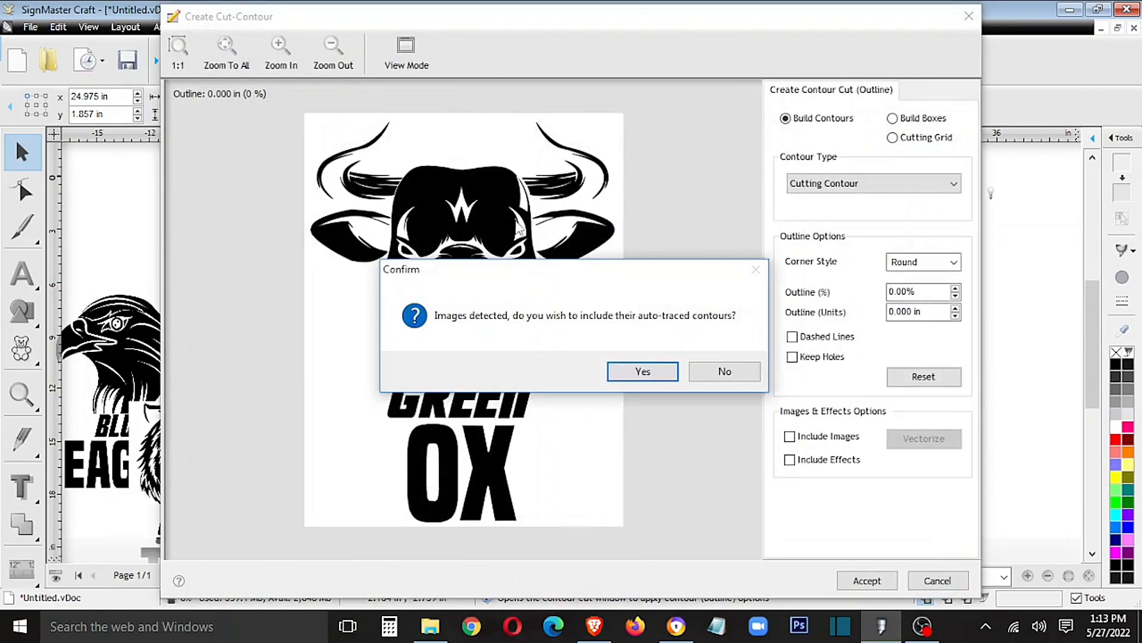
pyautogui.click(636, 372)
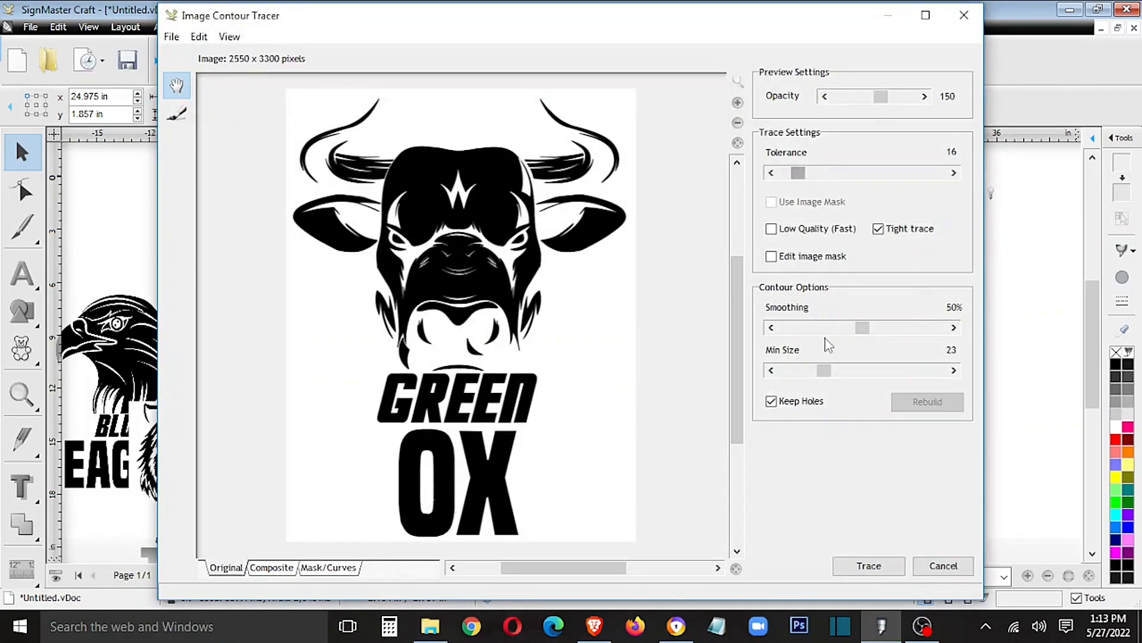
# - Trace the Green Ox image with Min Size 0, apply the trace and accept the cutting contour
pyautogui.moveTo(820, 376); pyautogui.dragTo(715, 374)
pyautogui.moveTo(826, 375); pyautogui.dragTo(774, 374)
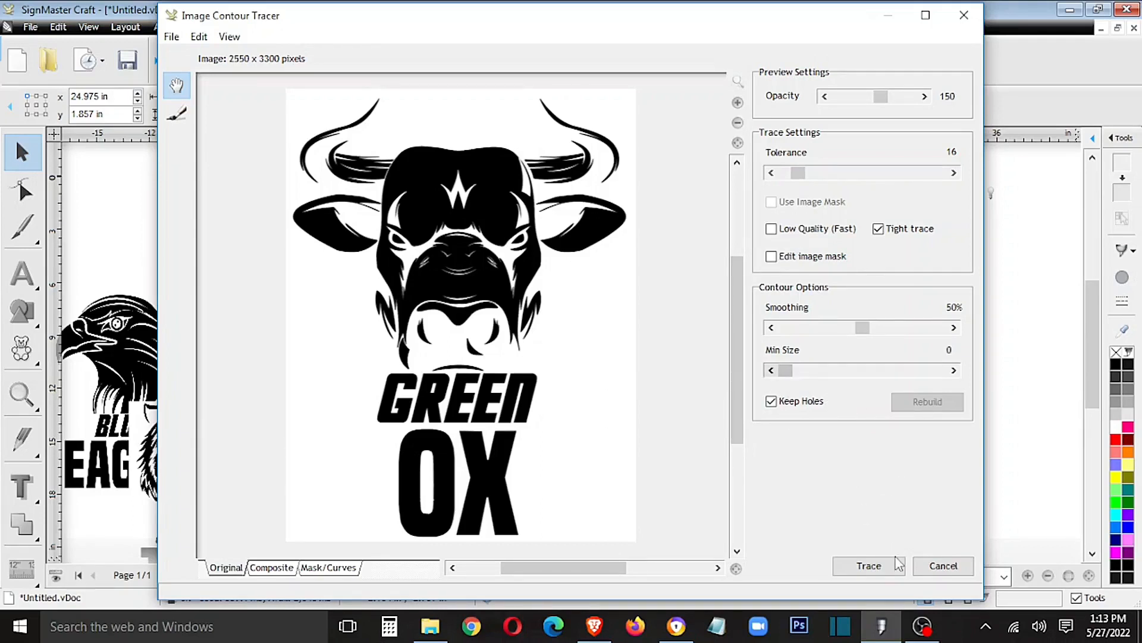
pyautogui.click(870, 567)
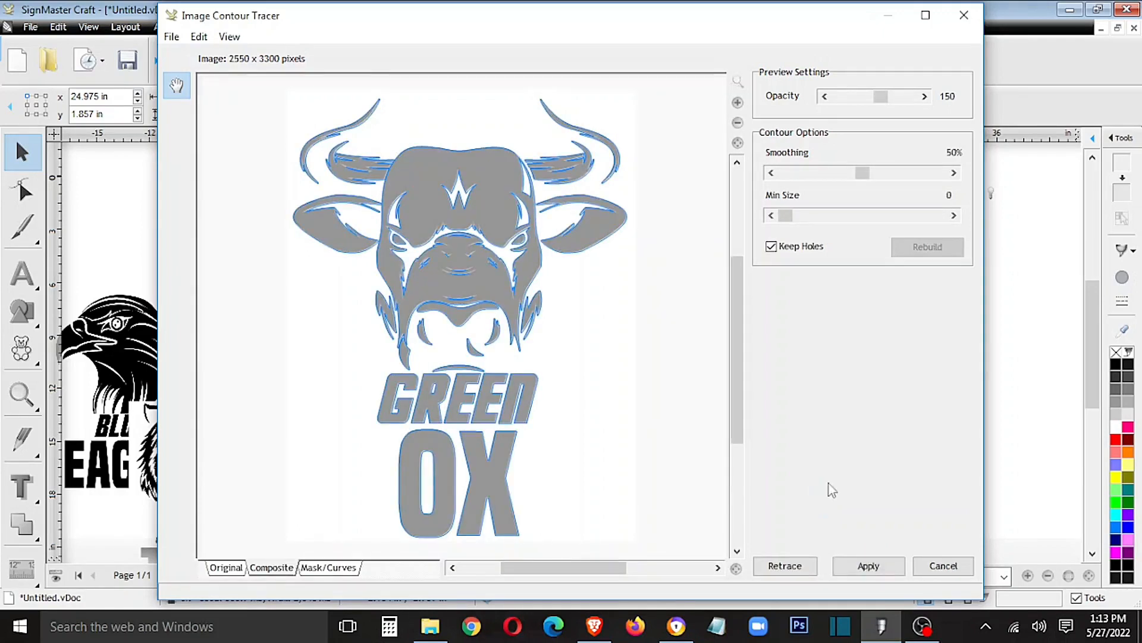
pyautogui.click(869, 565)
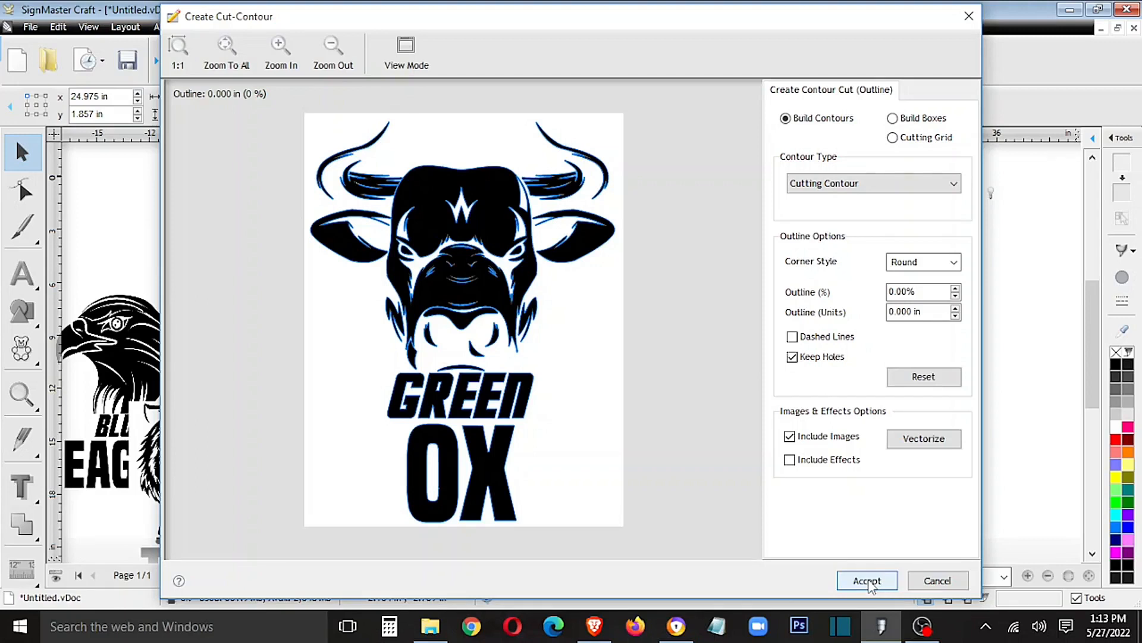
pyautogui.click(869, 586)
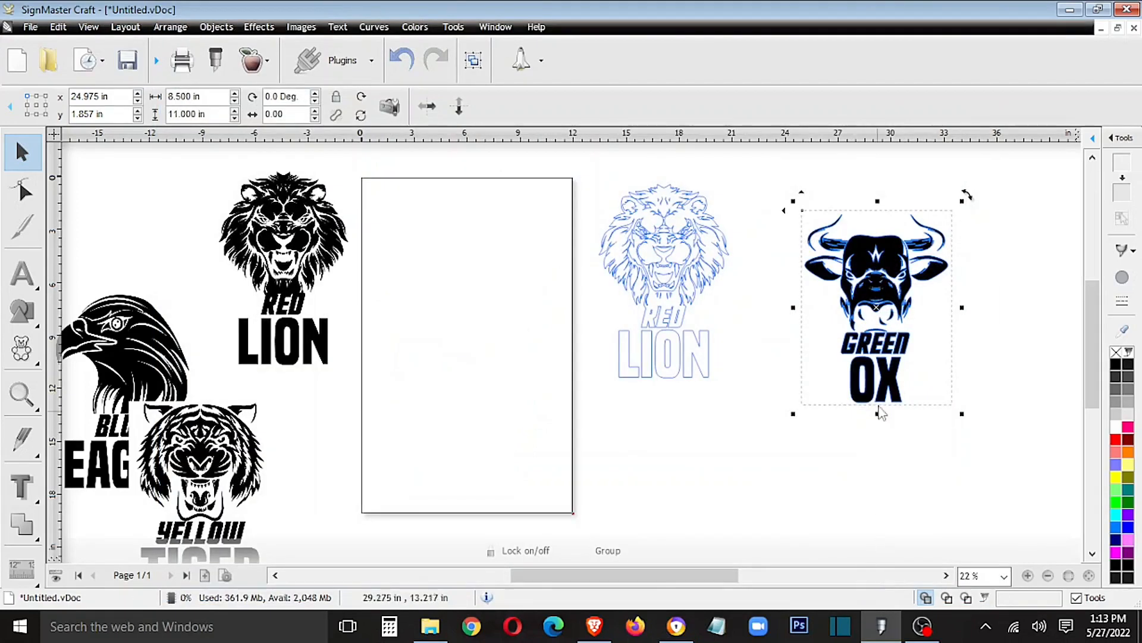
# - Pull the ox contour off its image to below the lion contour, and return the black ox image to the other originals
pyautogui.doubleClick(889, 318)
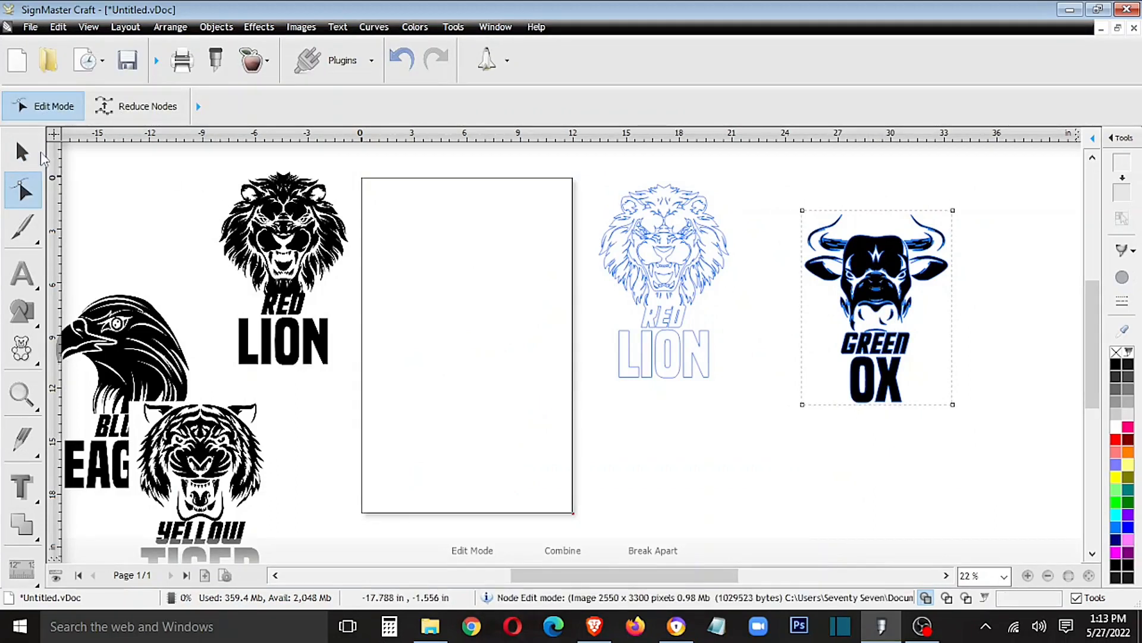
pyautogui.click(22, 153)
pyautogui.moveTo(875, 301); pyautogui.dragTo(710, 464)
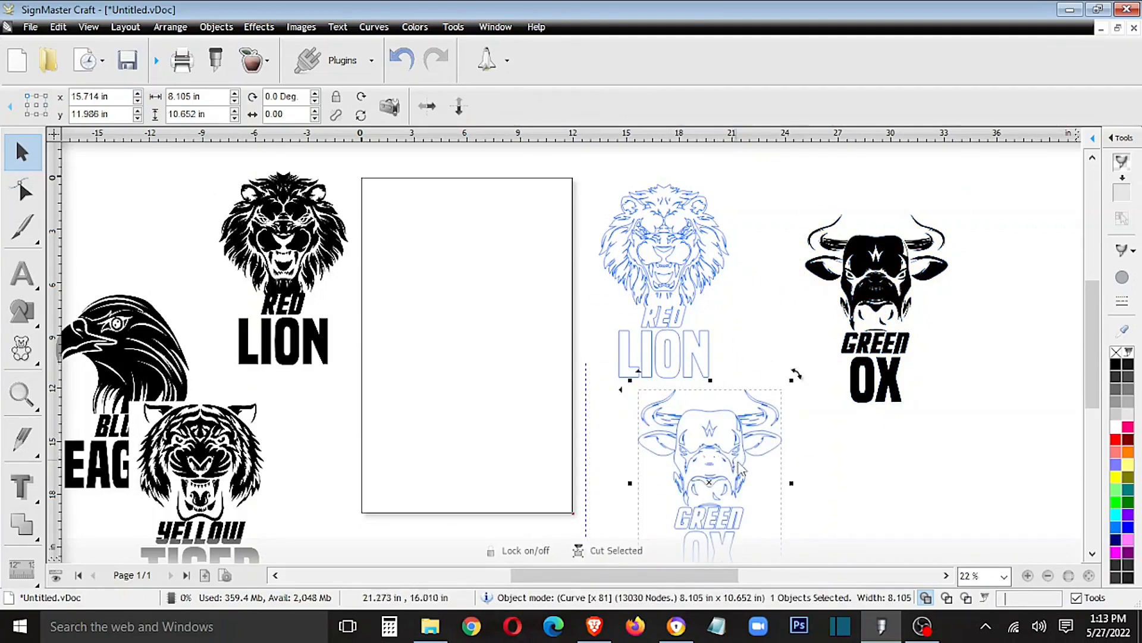
pyautogui.click(890, 269)
pyautogui.moveTo(891, 268); pyautogui.dragTo(141, 191)
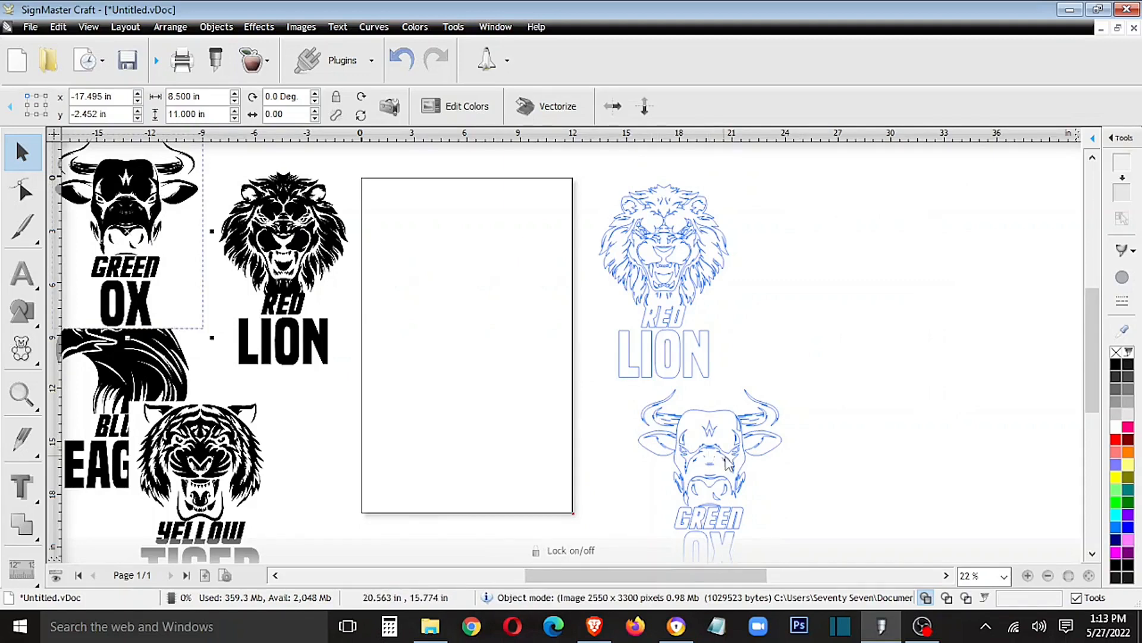
# - Place the ox contour directly beside the lion contour, level with it, and deselect it
pyautogui.click(727, 464)
pyautogui.moveTo(727, 464); pyautogui.dragTo(827, 270)
pyautogui.click(764, 422)
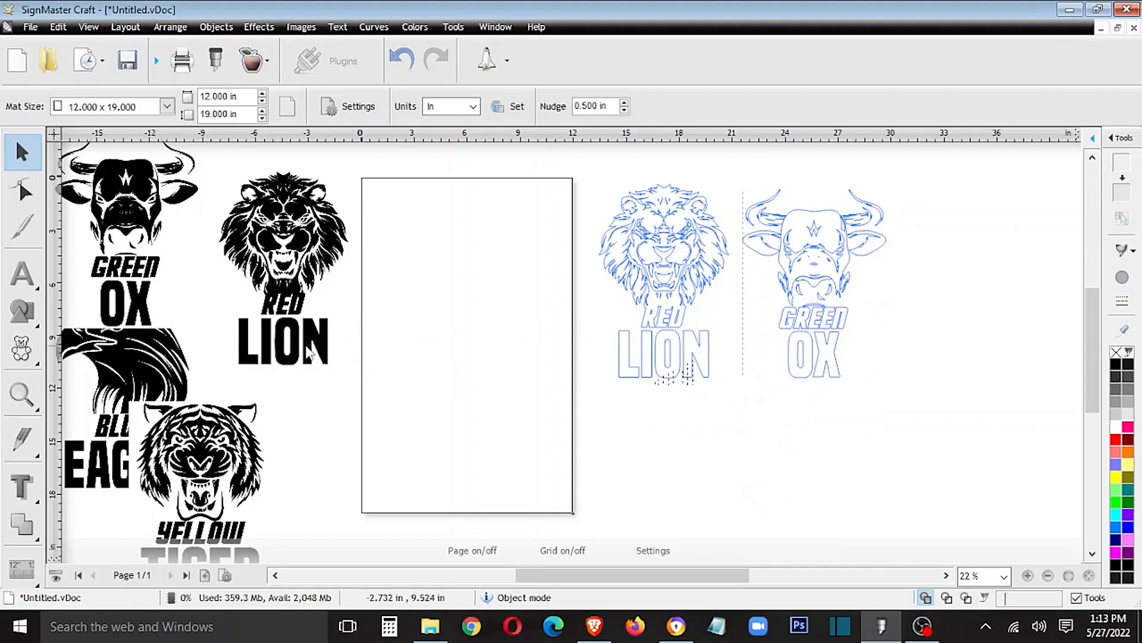
# - Move the Blue Eagle image beside the ox contour and start its cut contour, including auto-traced image contours
pyautogui.moveTo(134, 360)
pyautogui.mouseDown()
pyautogui.moveTo(131, 376)
pyautogui.moveTo(847, 455)
pyautogui.moveTo(948, 404)
pyautogui.moveTo(984, 273)
pyautogui.mouseUp()
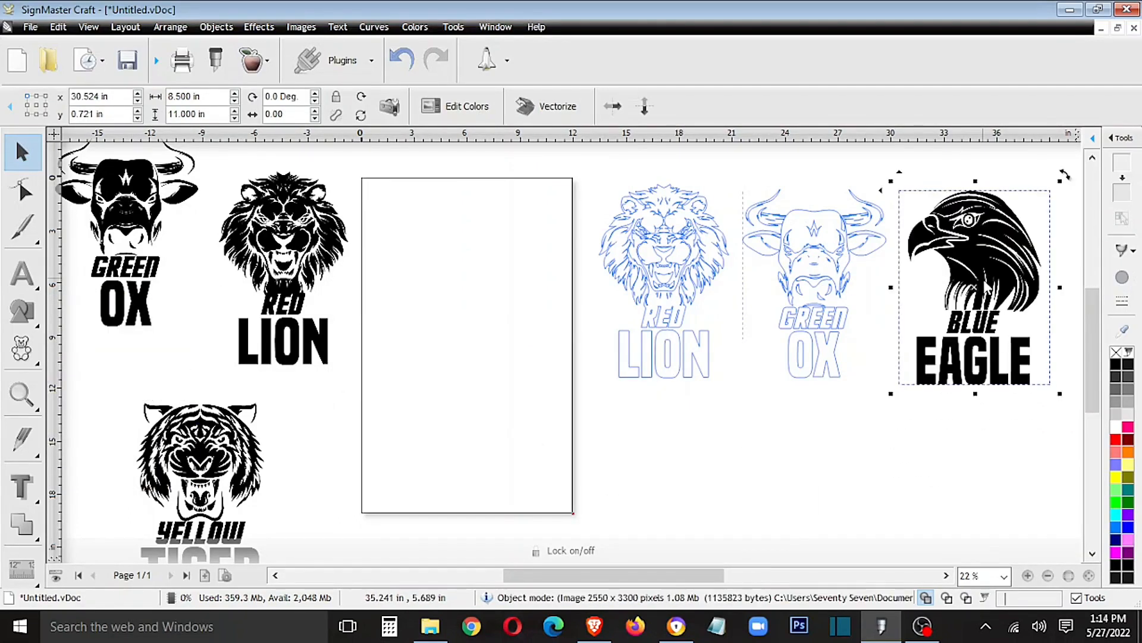
pyautogui.click(253, 67)
pyautogui.click(253, 98)
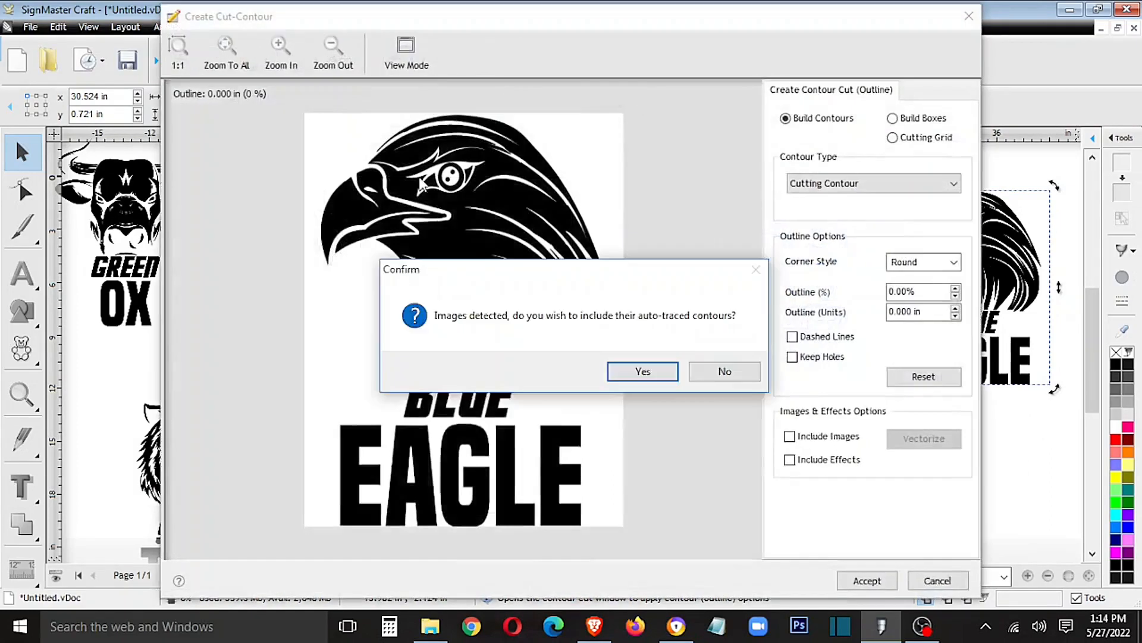
pyautogui.click(636, 375)
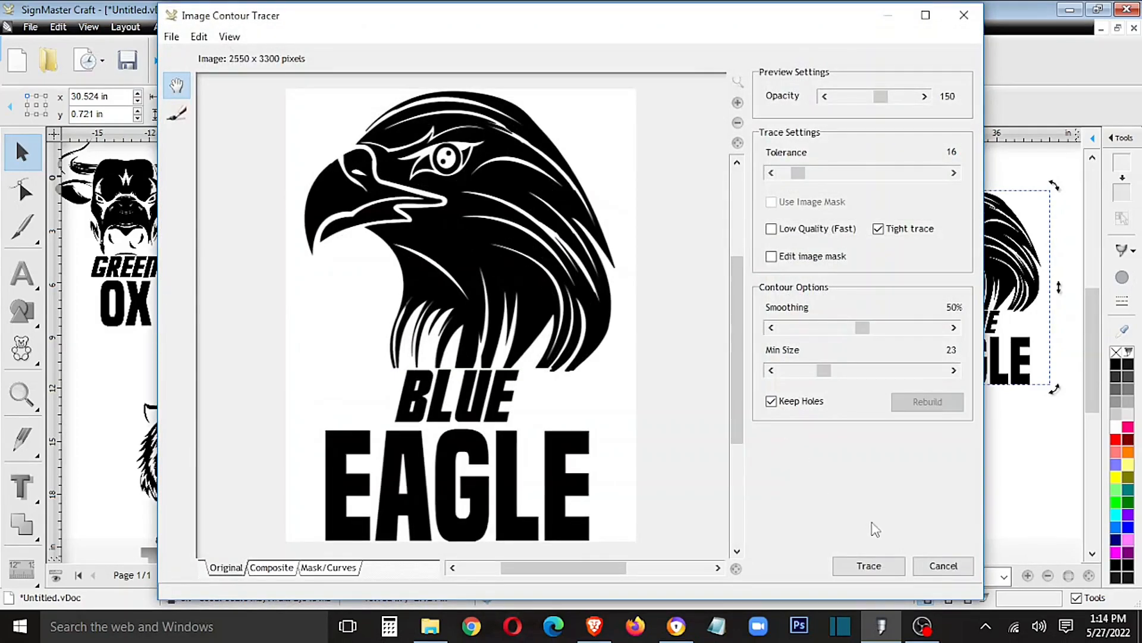
# - Trace the Blue Eagle image with Min Size 0, apply the trace and accept the cutting contour
pyautogui.click(876, 567)
pyautogui.click(861, 563)
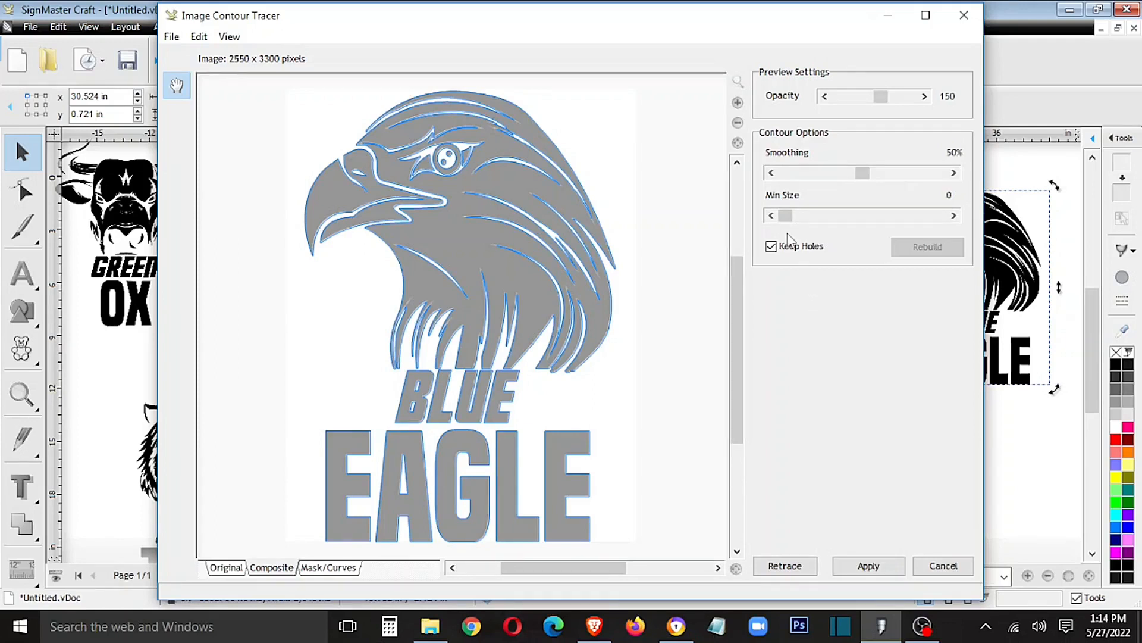
pyautogui.click(870, 565)
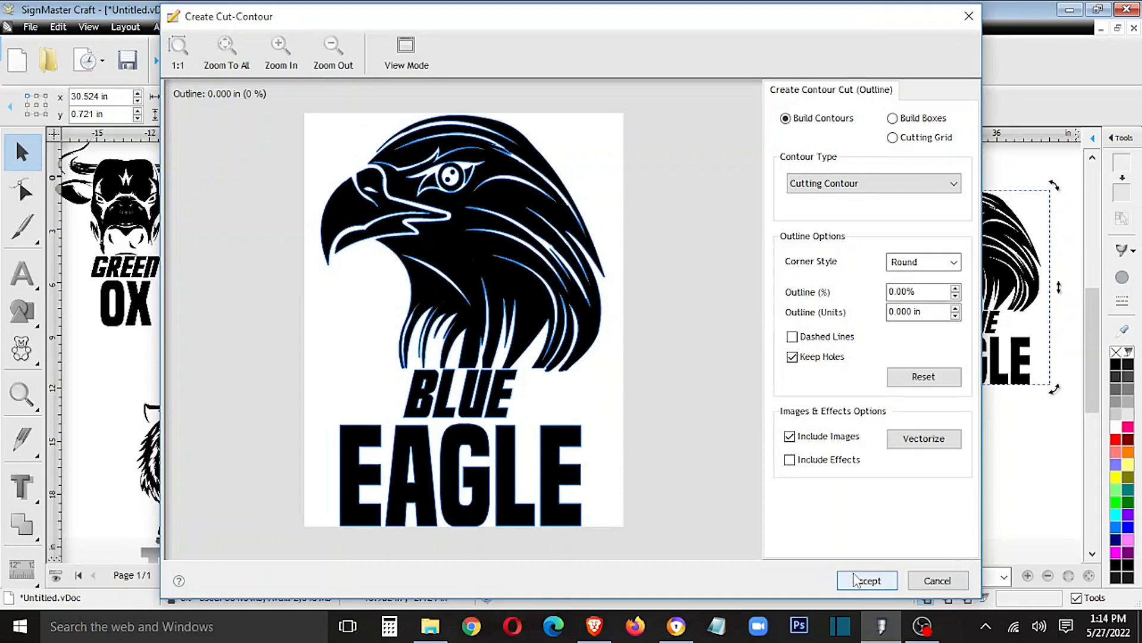
pyautogui.click(856, 580)
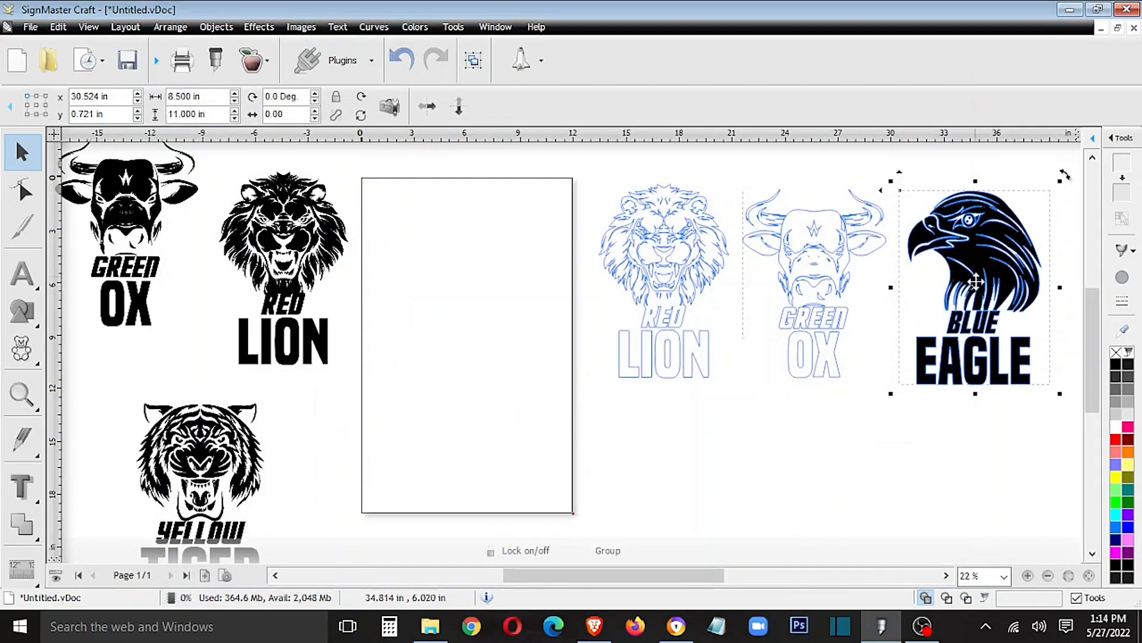
# - Separate the eagle's cut contour from its image and place it below the lion contour
pyautogui.doubleClick(979, 277)
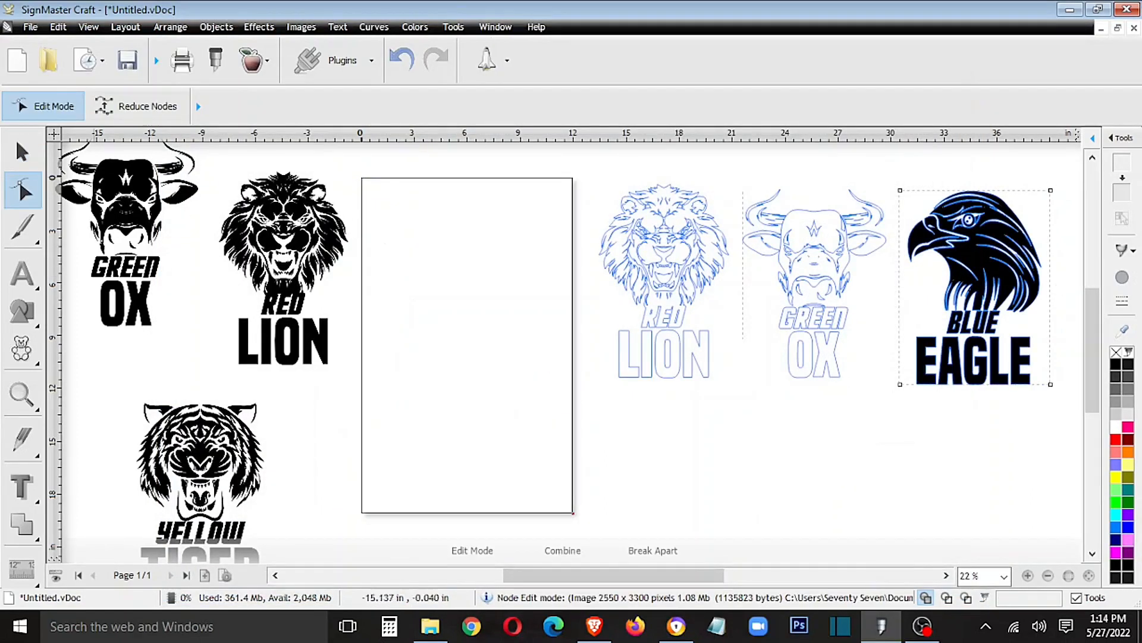
pyautogui.click(22, 153)
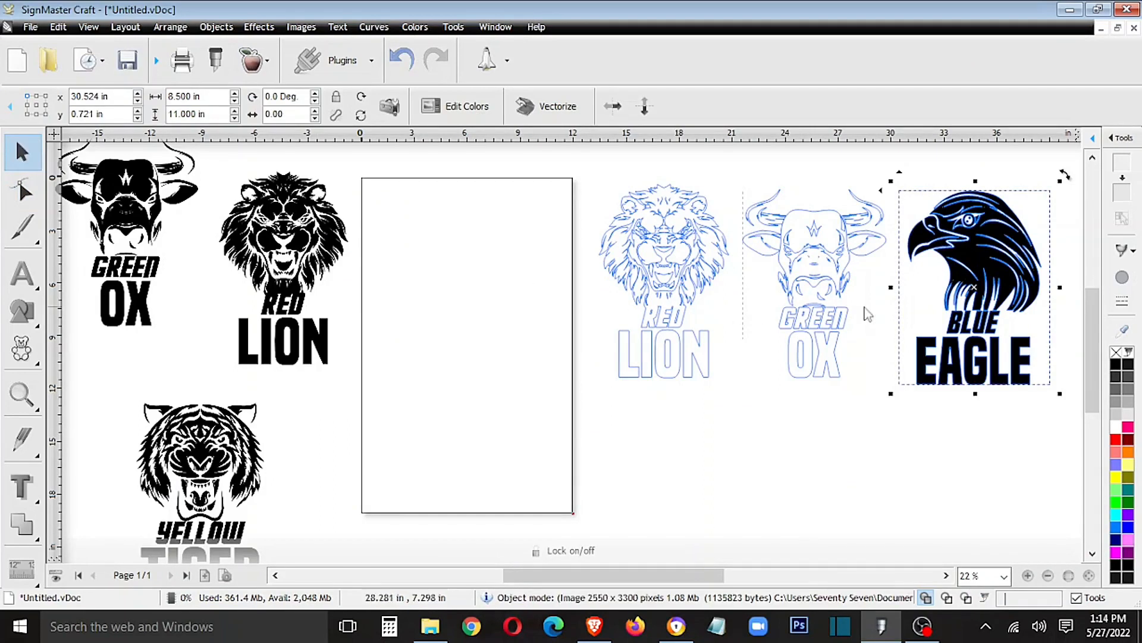
pyautogui.moveTo(999, 250); pyautogui.dragTo(697, 448)
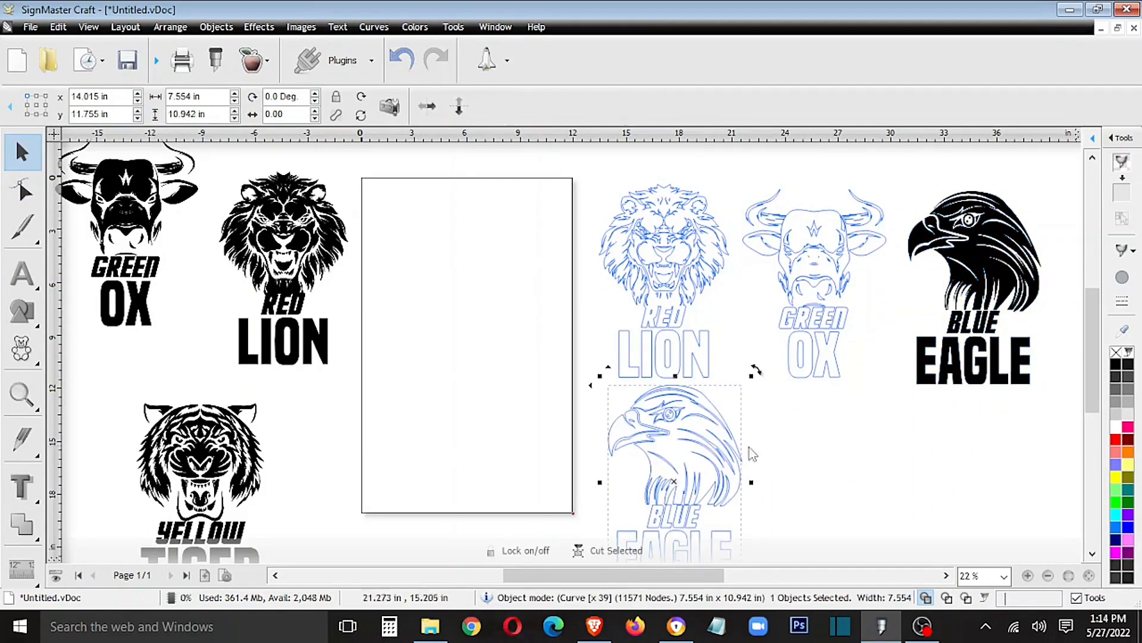
# - Move the black Blue Eagle image back to the originals, beside the Yellow Tiger and below the ox
pyautogui.scroll(-4, 860, 415)
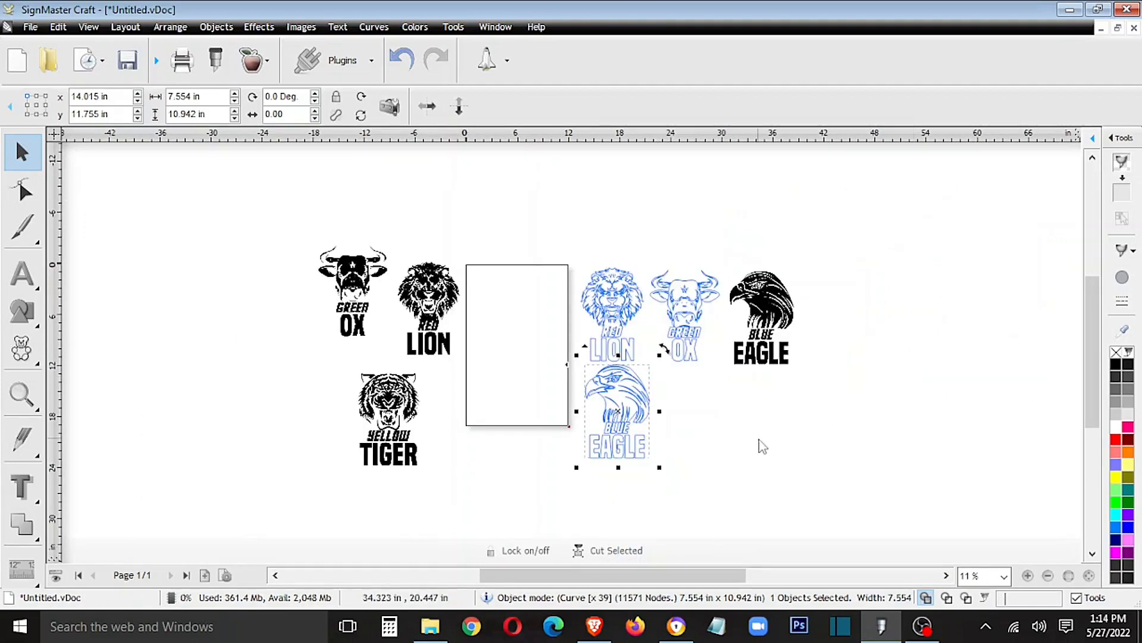
pyautogui.scroll(-2, 762, 447)
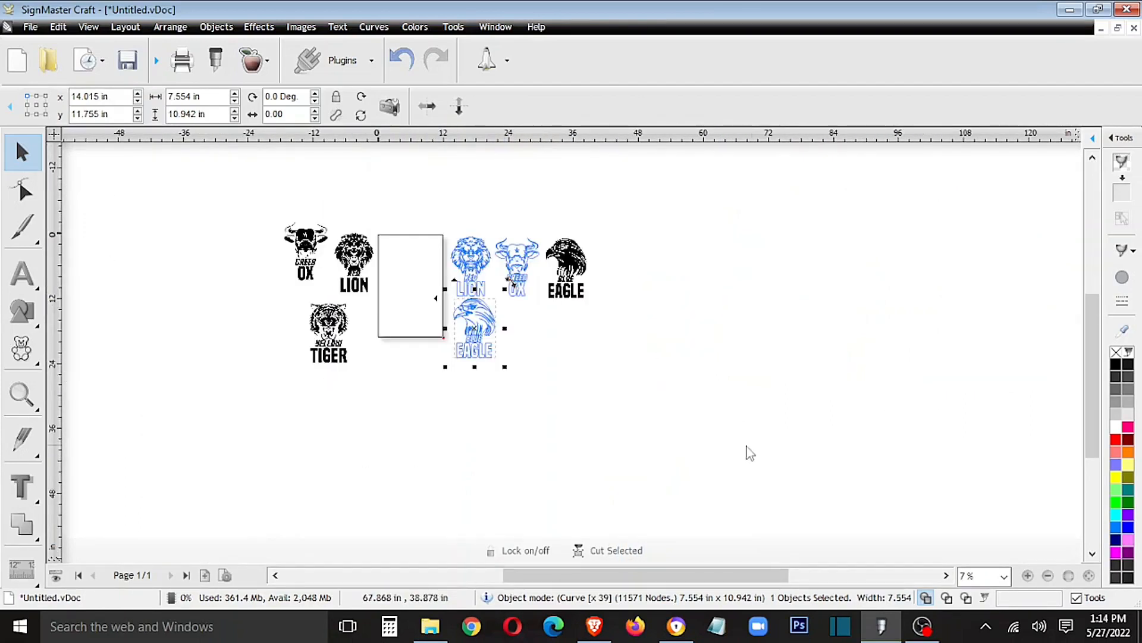
pyautogui.moveTo(649, 574); pyautogui.dragTo(603, 575)
pyautogui.click(750, 271)
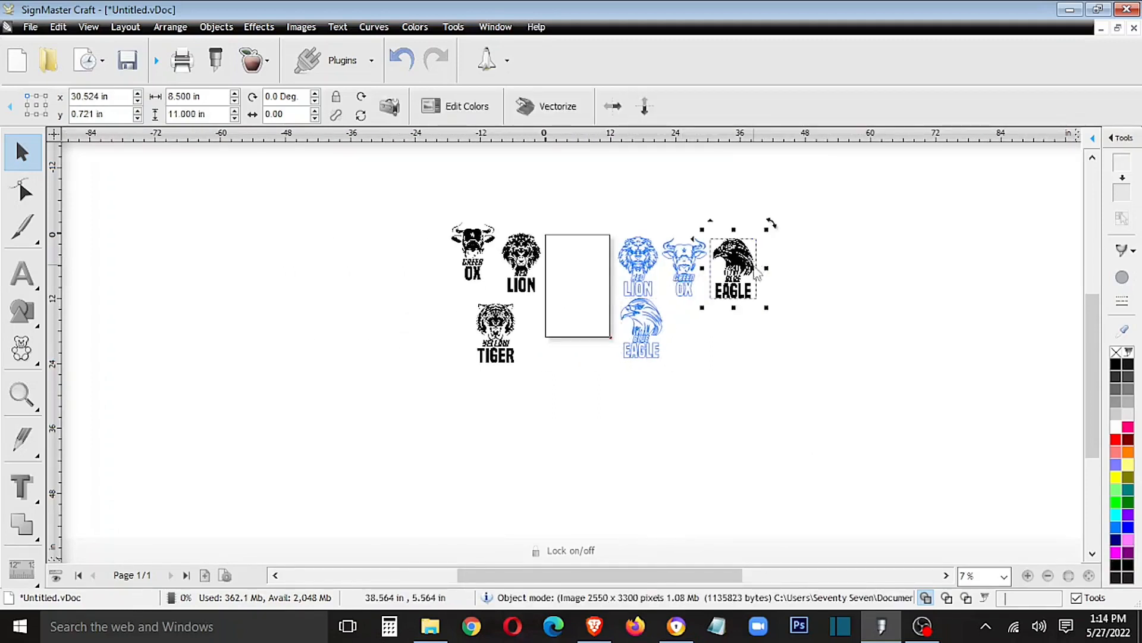
pyautogui.moveTo(746, 263); pyautogui.dragTo(459, 312)
# - Move the Yellow Tiger image beside the eagle contour, cut it and paste it back in place
pyautogui.click(501, 324)
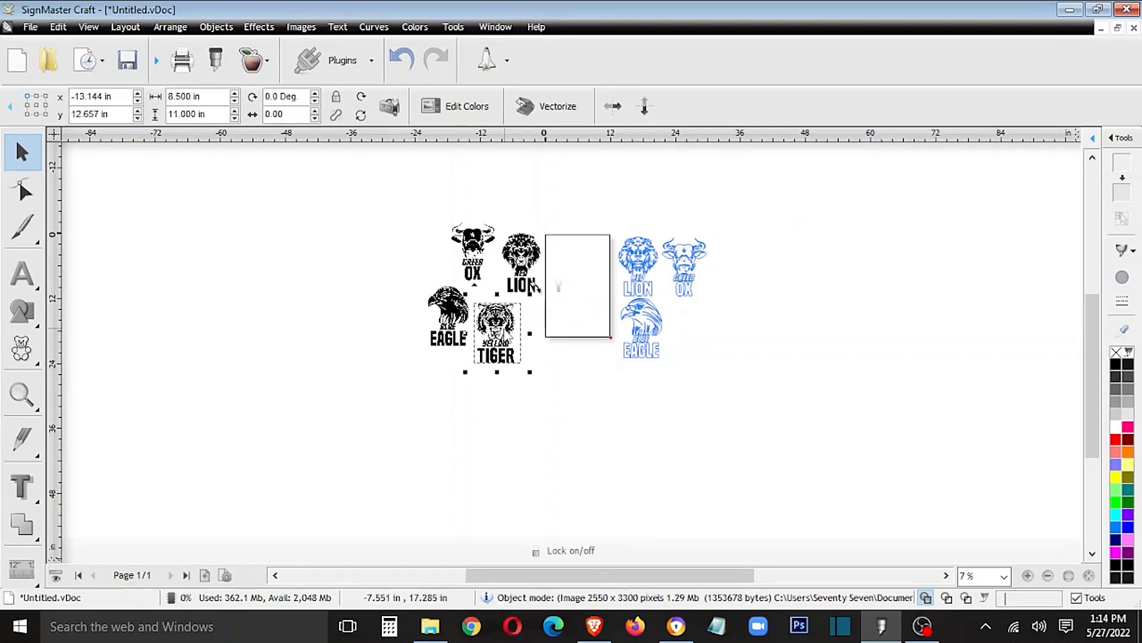
pyautogui.moveTo(508, 330); pyautogui.dragTo(720, 329)
pyautogui.rightClick(722, 332)
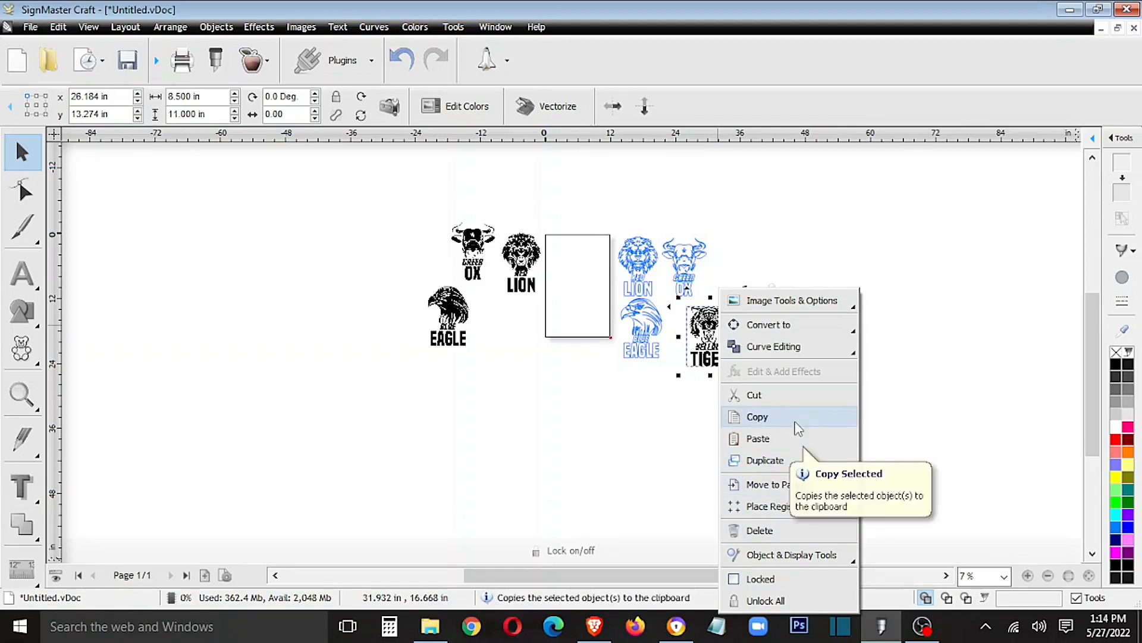
pyautogui.moveTo(779, 348)
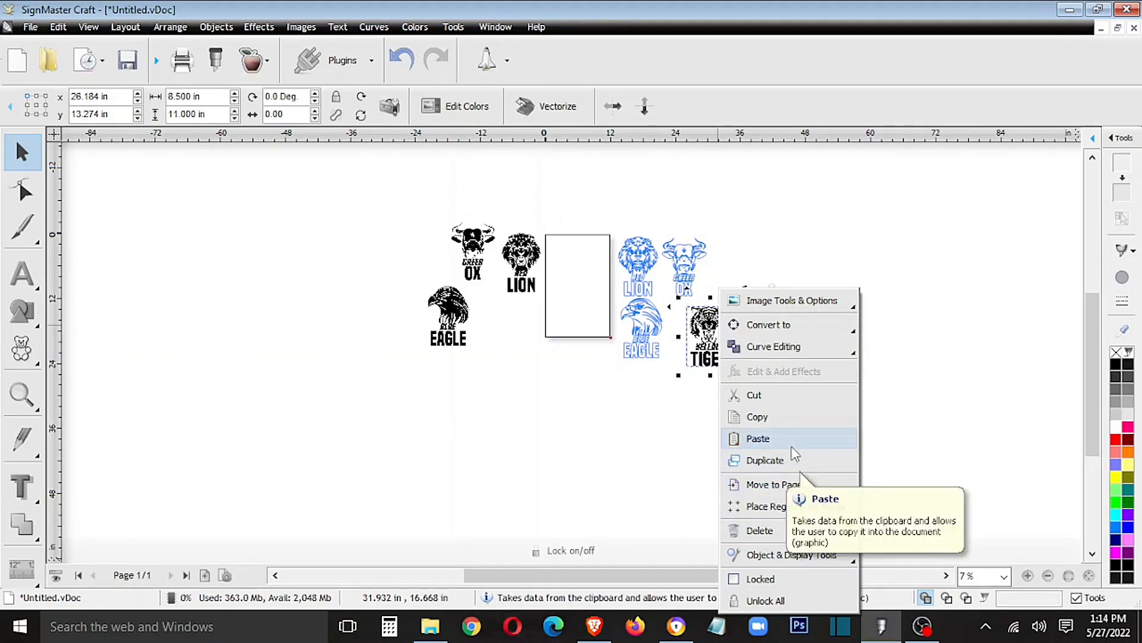
pyautogui.click(816, 396)
pyautogui.hotkey('ctrl', 'v')
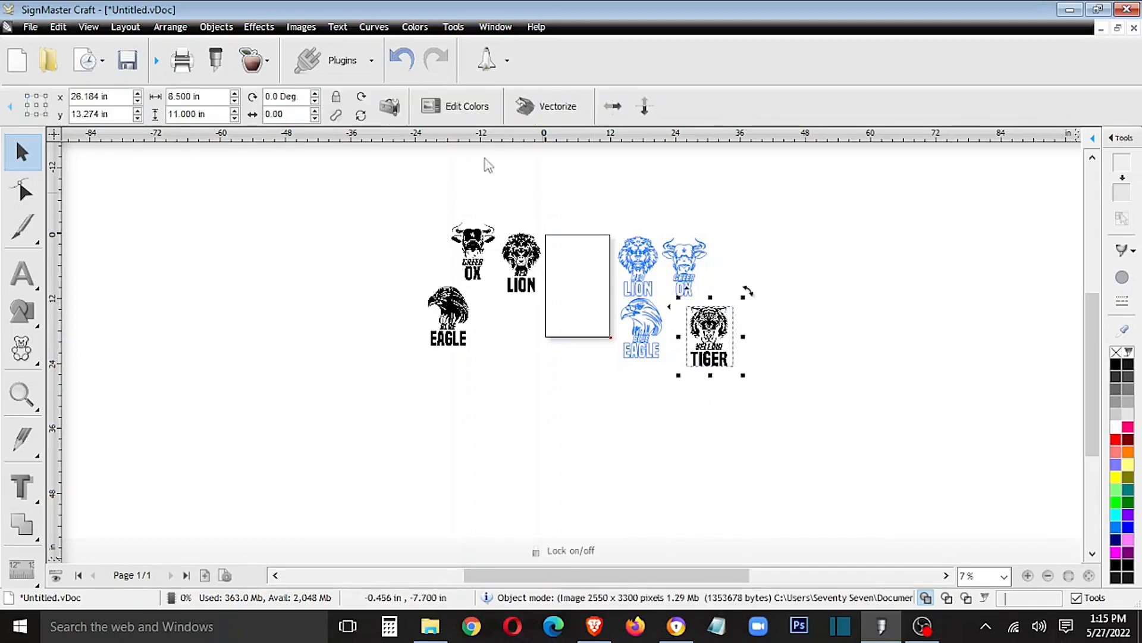
# - Trace the Yellow Tiger image with Min Size 0, apply the trace and accept the cutting contour
pyautogui.click(253, 61)
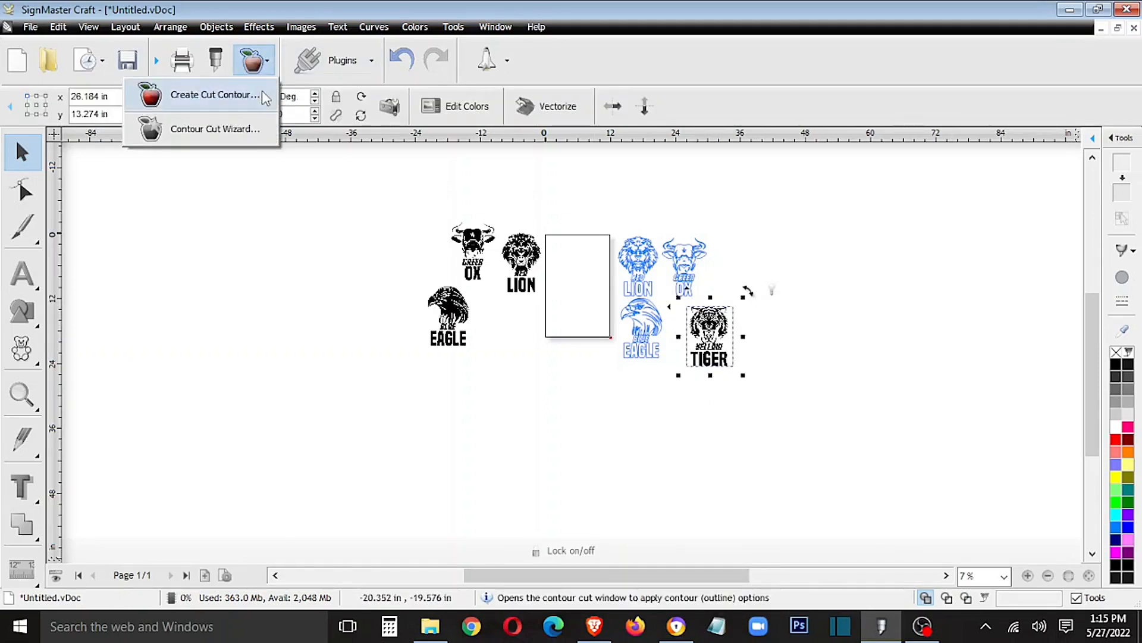
pyautogui.click(257, 94)
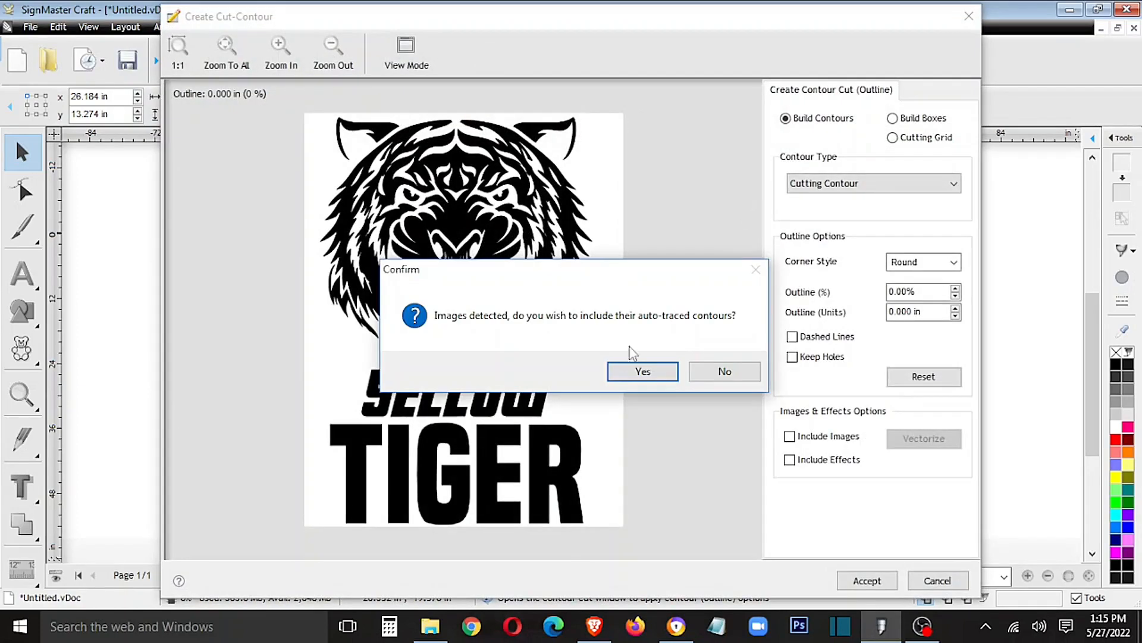
pyautogui.click(634, 370)
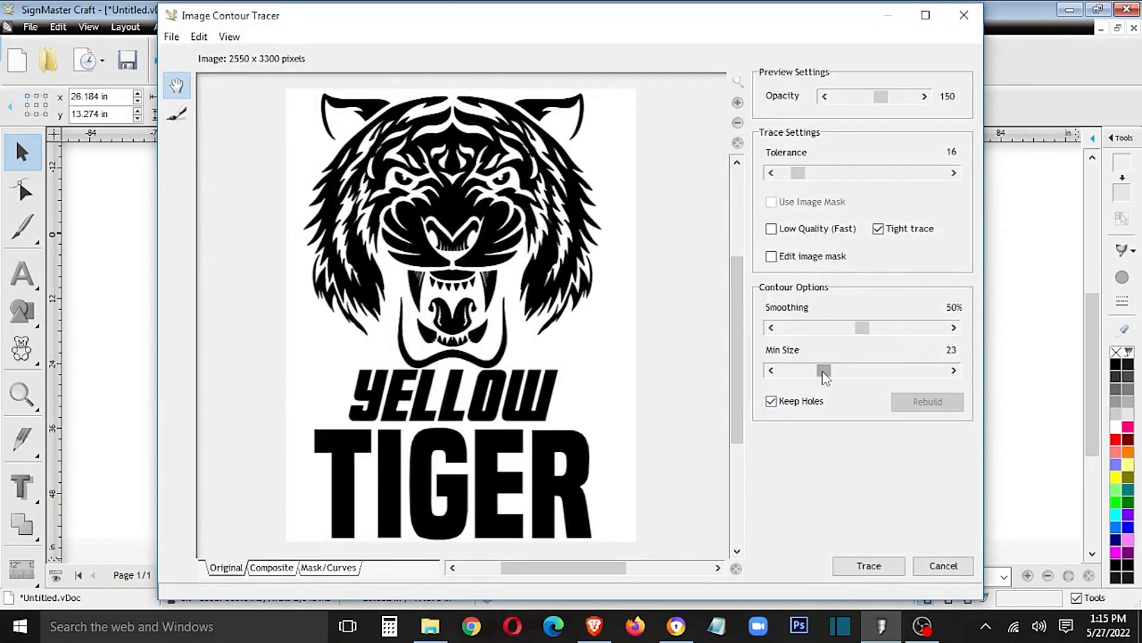
pyautogui.moveTo(824, 373); pyautogui.dragTo(744, 376)
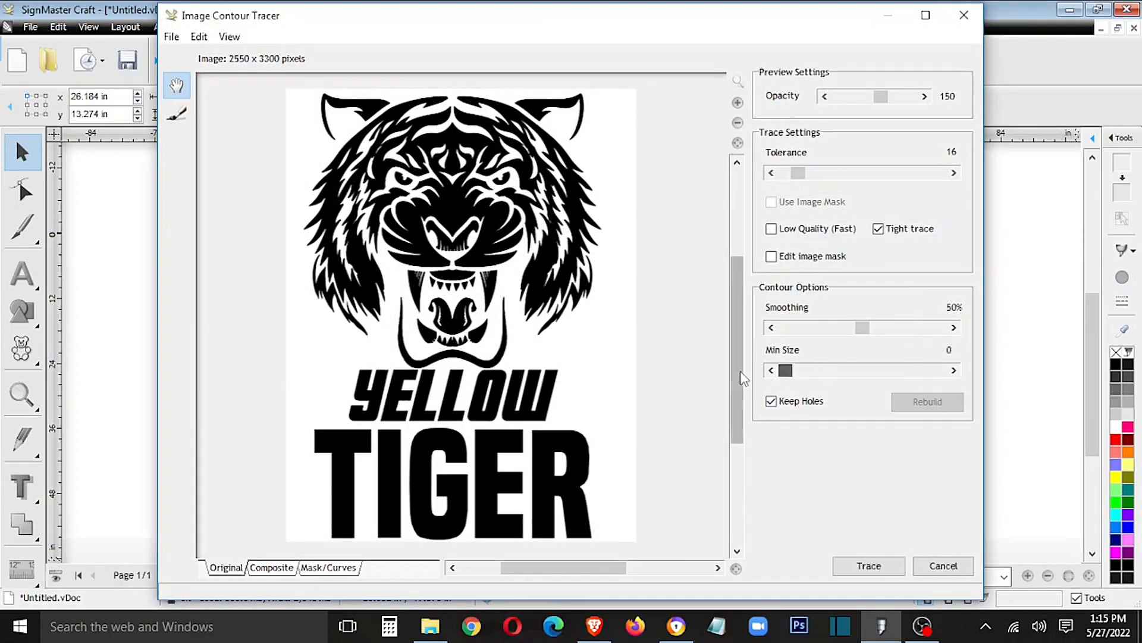
pyautogui.click(867, 571)
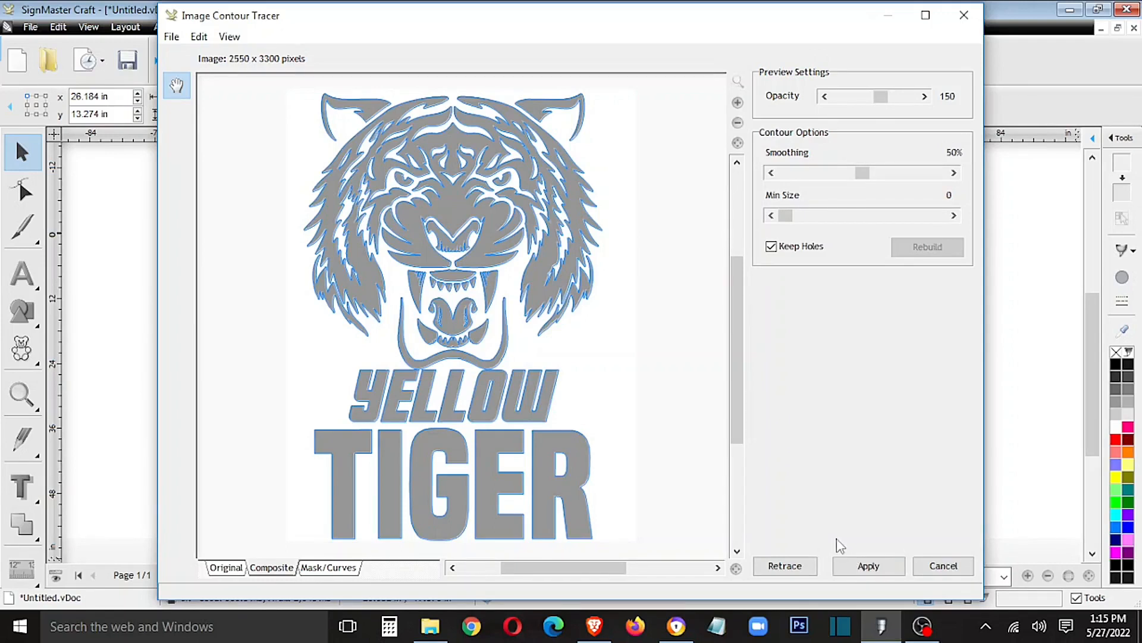
pyautogui.click(849, 571)
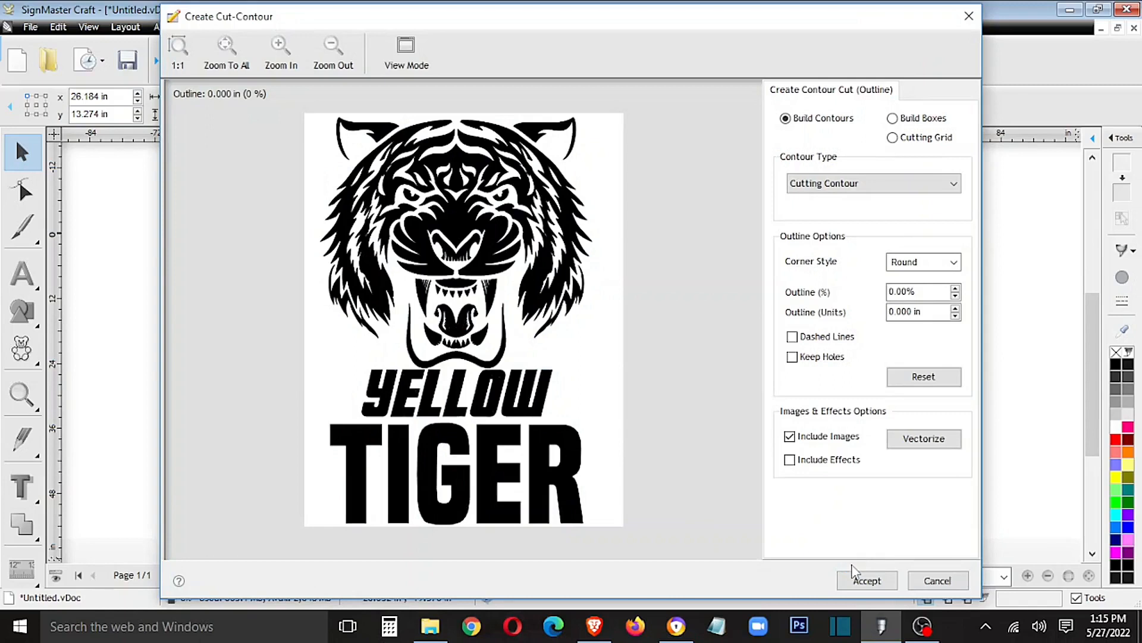
pyautogui.click(862, 585)
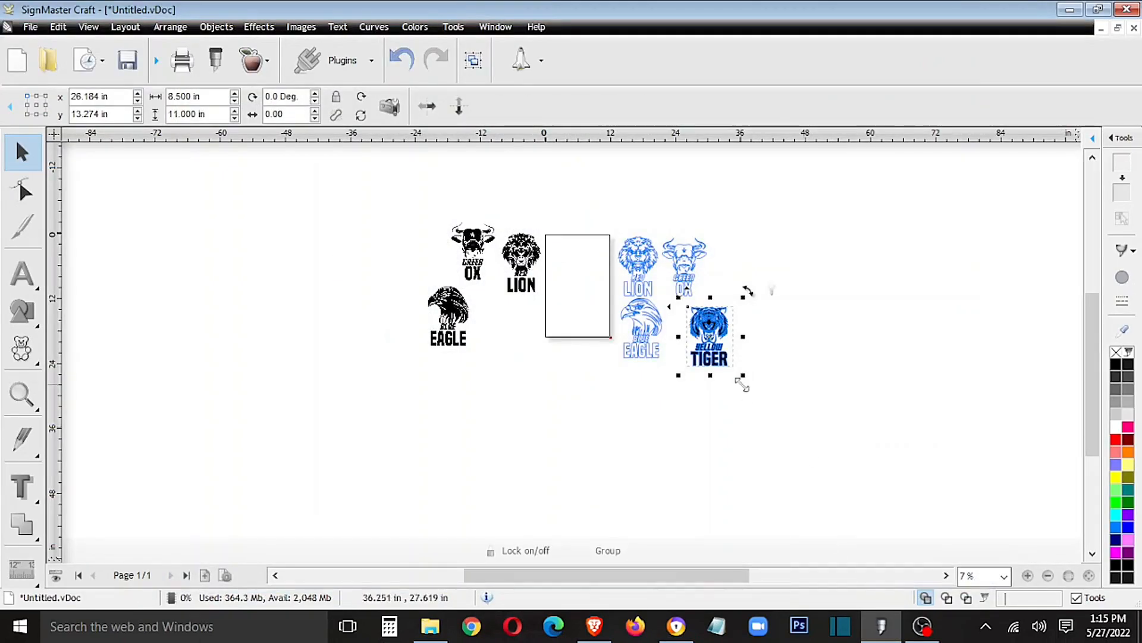
# - Separate the black Yellow Tiger image from its cut contour and move it back beside the Blue Eagle original
pyautogui.doubleClick(718, 331)
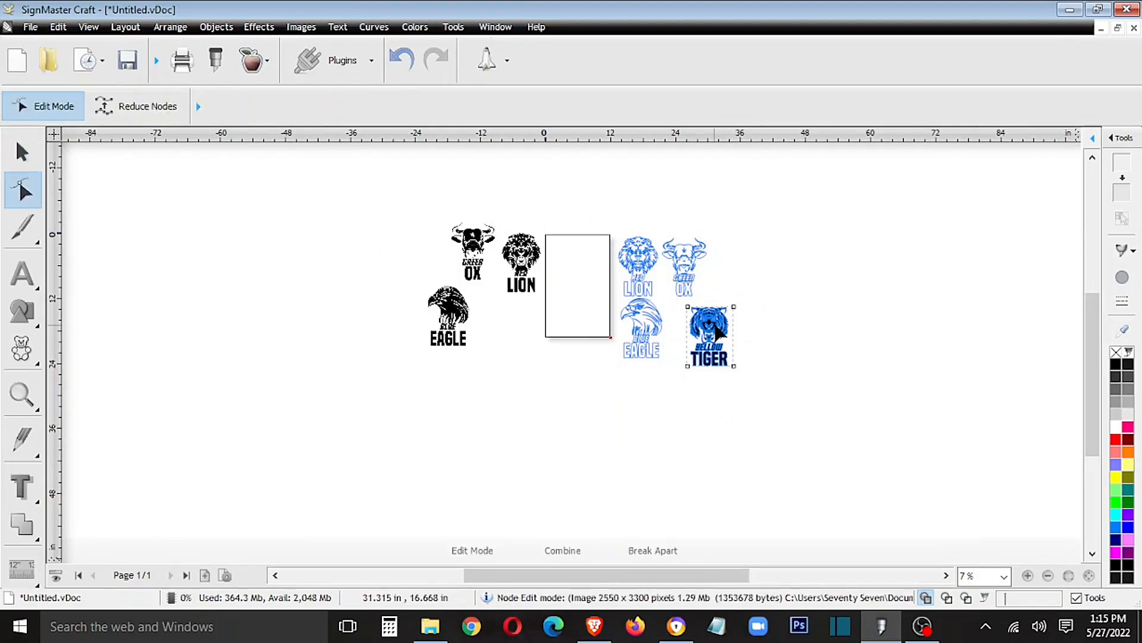
pyautogui.click(22, 153)
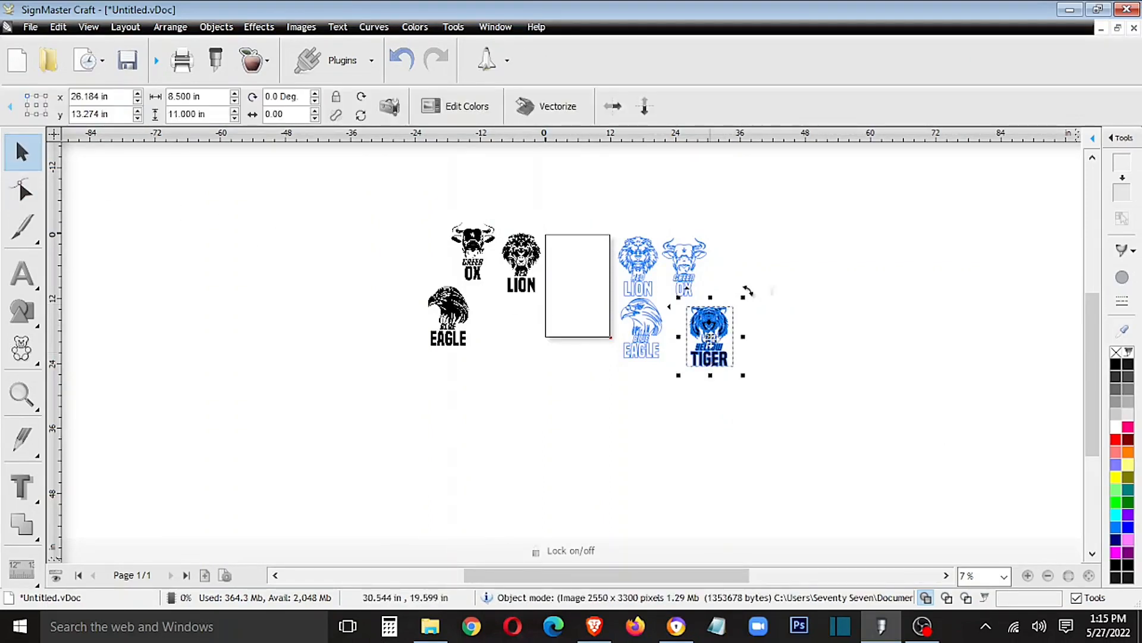
pyautogui.moveTo(710, 329); pyautogui.dragTo(498, 335)
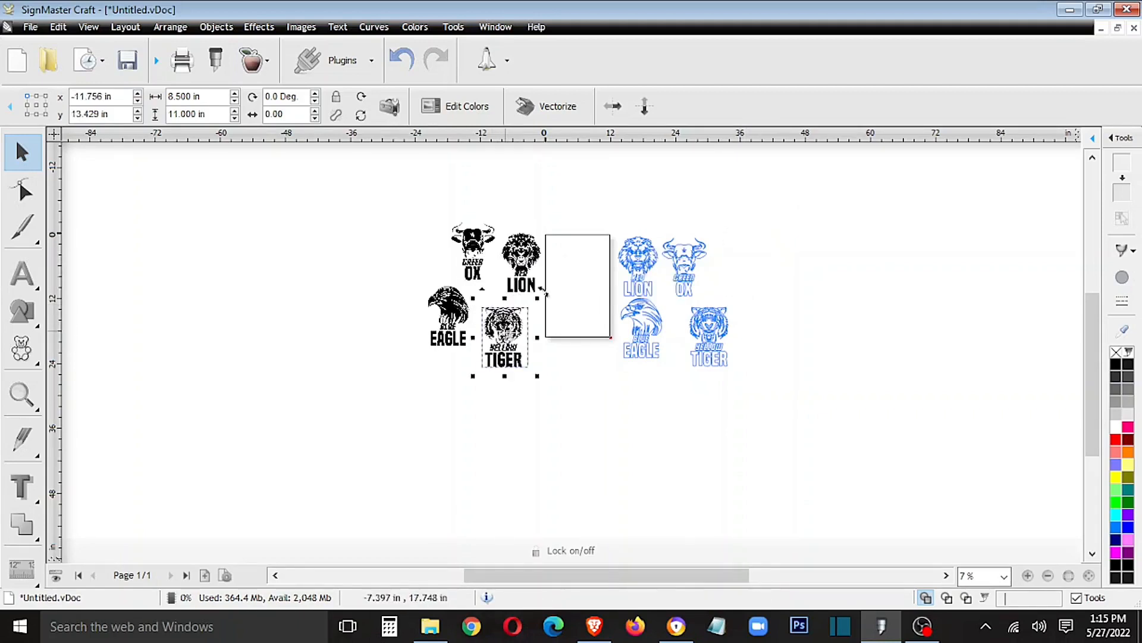
# - Inspect the original images and the cut contours around the page at closer range
pyautogui.scroll(1, 692, 417)
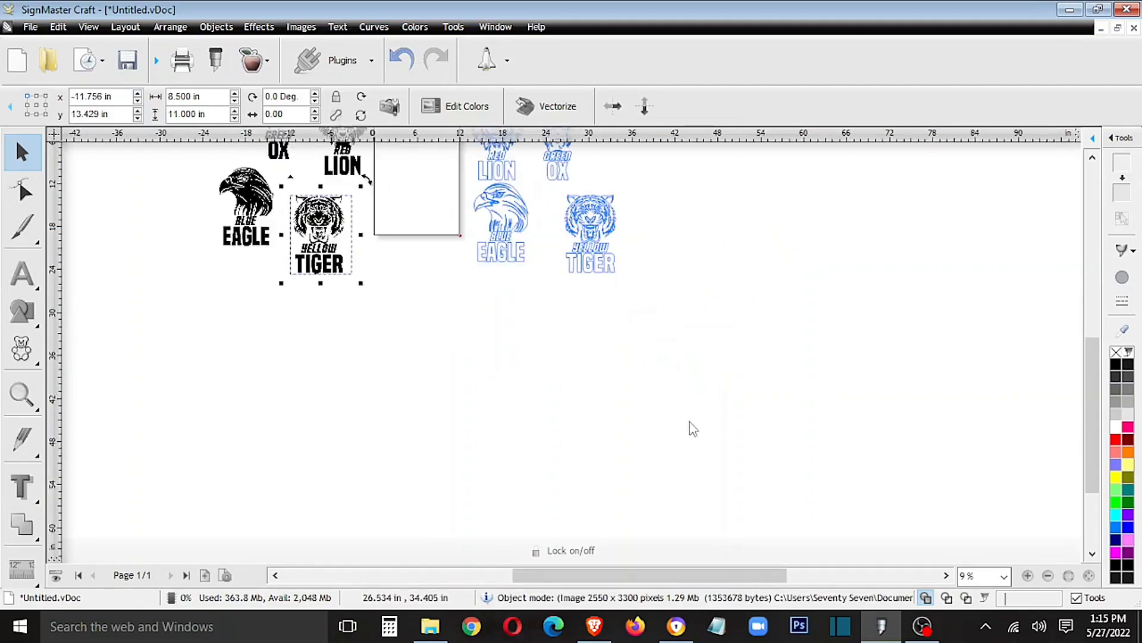
pyautogui.scroll(1, 661, 428)
pyautogui.moveTo(676, 576); pyautogui.dragTo(560, 576)
pyautogui.scroll(2, 733, 452)
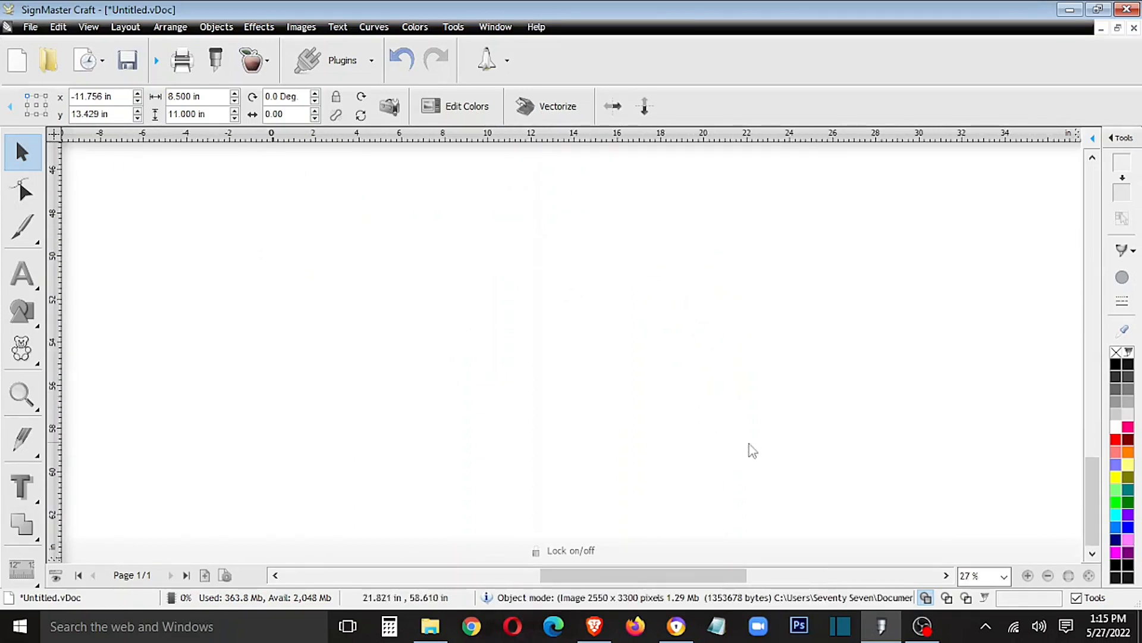
pyautogui.moveTo(1091, 479); pyautogui.dragTo(1092, 240)
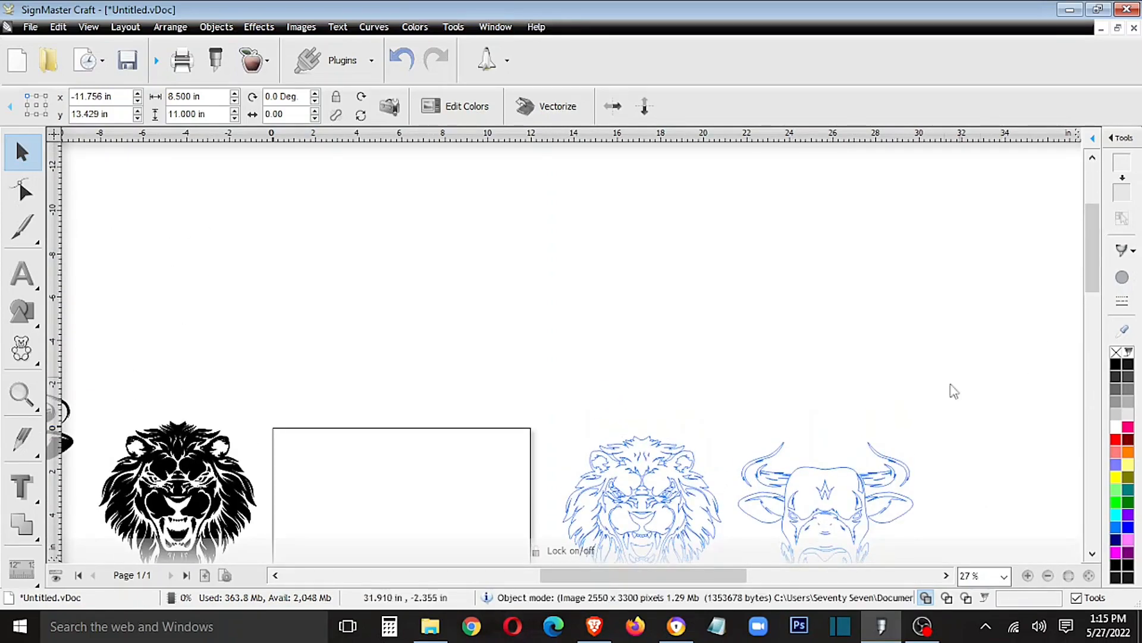
pyautogui.scroll(-1, 941, 425)
pyautogui.scroll(1, 938, 423)
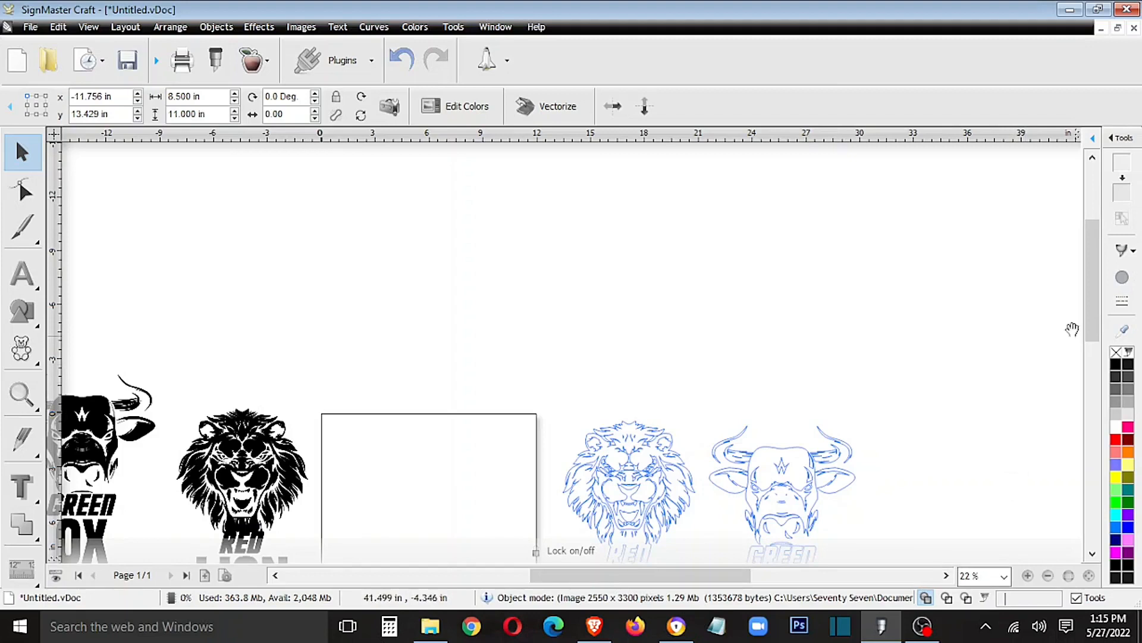
pyautogui.moveTo(1098, 312); pyautogui.dragTo(1098, 380)
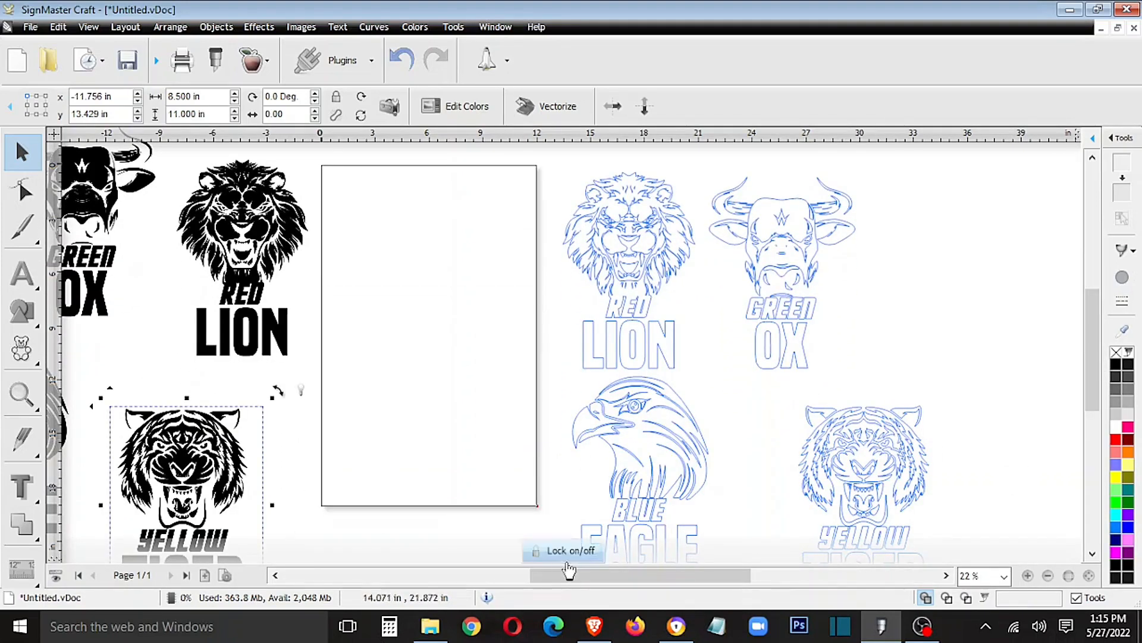
pyautogui.moveTo(604, 581); pyautogui.dragTo(572, 582)
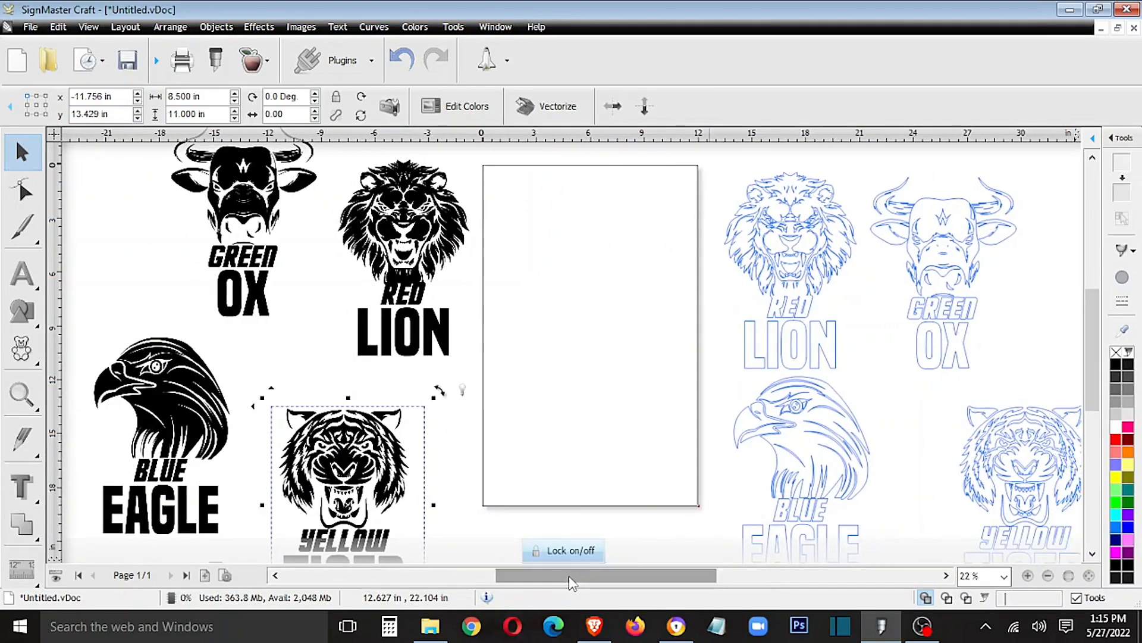
# - Move the Yellow Tiger cut contour onto the page, rotate it 90 degrees and fit it across the page's upper part
pyautogui.click(1041, 456)
pyautogui.moveTo(1038, 471); pyautogui.dragTo(980, 470)
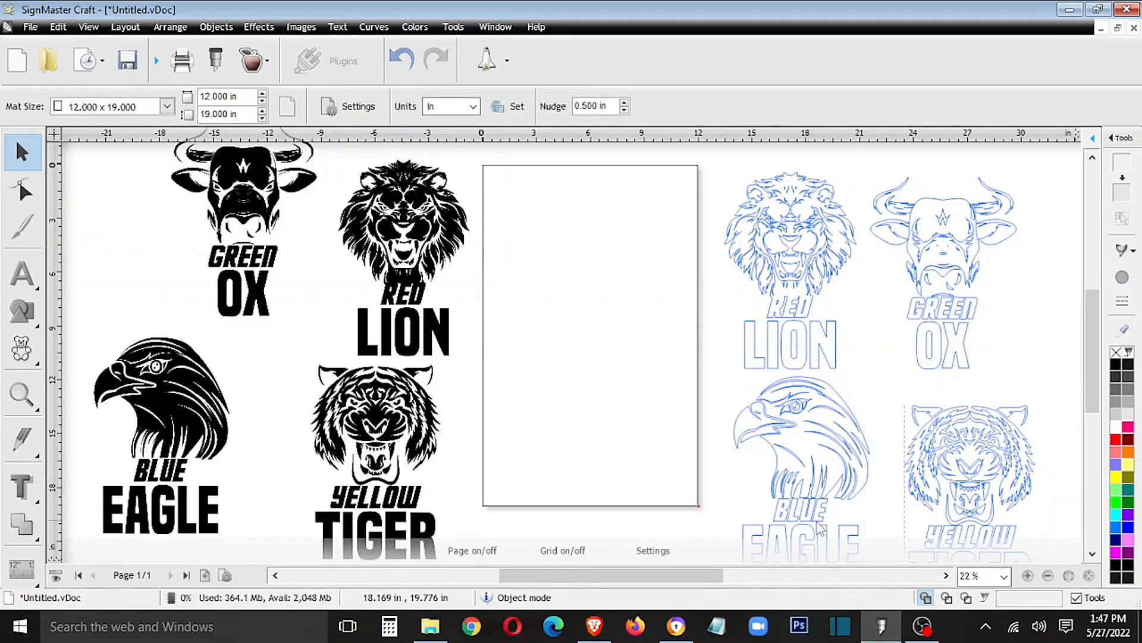
pyautogui.click(988, 461)
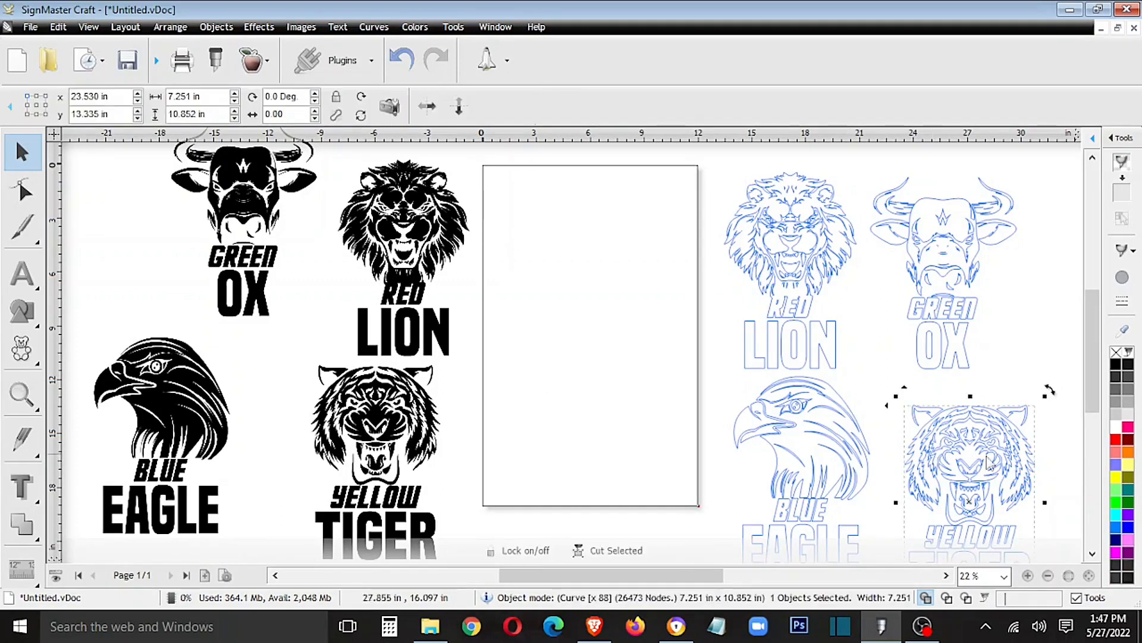
pyautogui.moveTo(986, 460); pyautogui.dragTo(601, 245)
pyautogui.rightClick(601, 247)
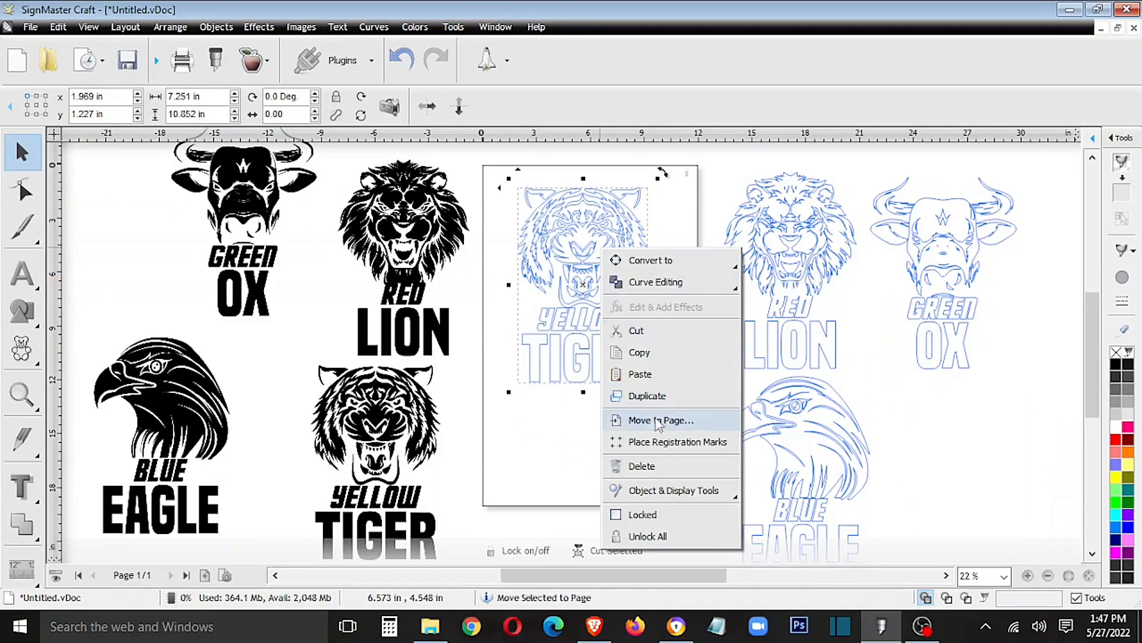
pyautogui.click(724, 208)
pyautogui.click(610, 270)
pyautogui.moveTo(671, 177); pyautogui.dragTo(716, 380)
pyautogui.moveTo(629, 301); pyautogui.dragTo(650, 286)
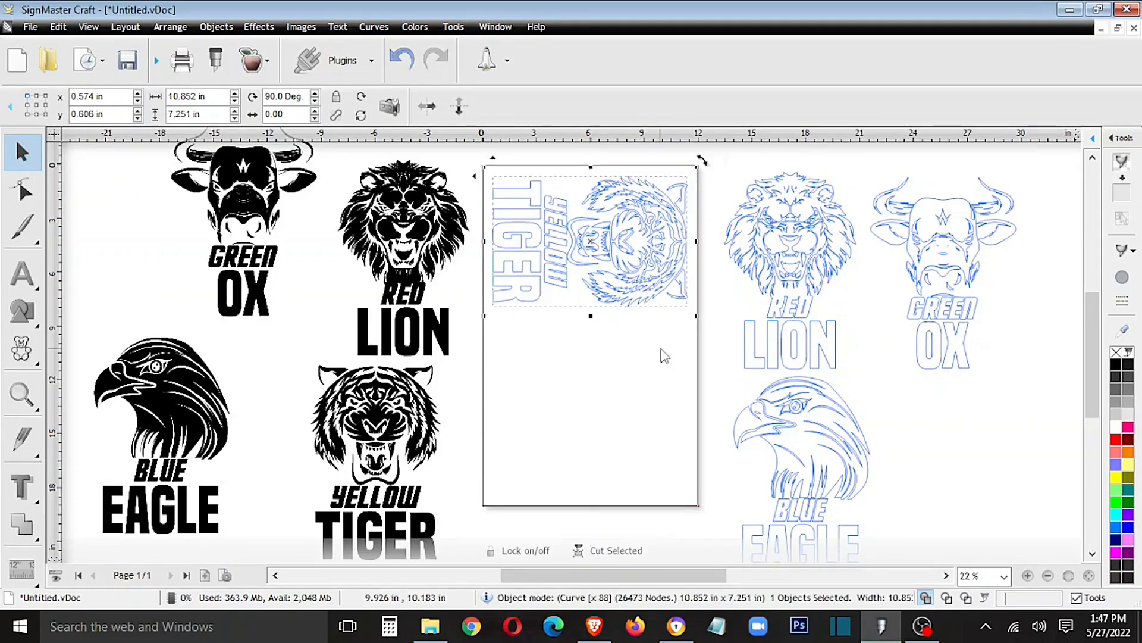
# - Duplicate the rotated tiger contour and place the copy just below the first, at about x 0.53 in, y 8.44 in
pyautogui.rightClick(661, 275)
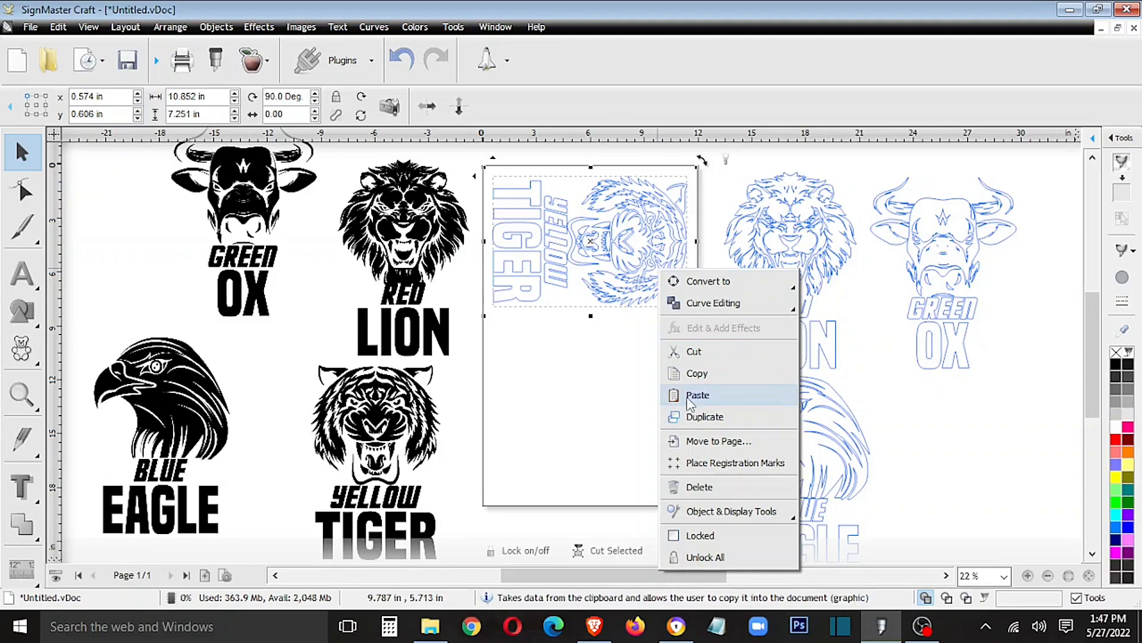
pyautogui.click(686, 419)
pyautogui.click(641, 328)
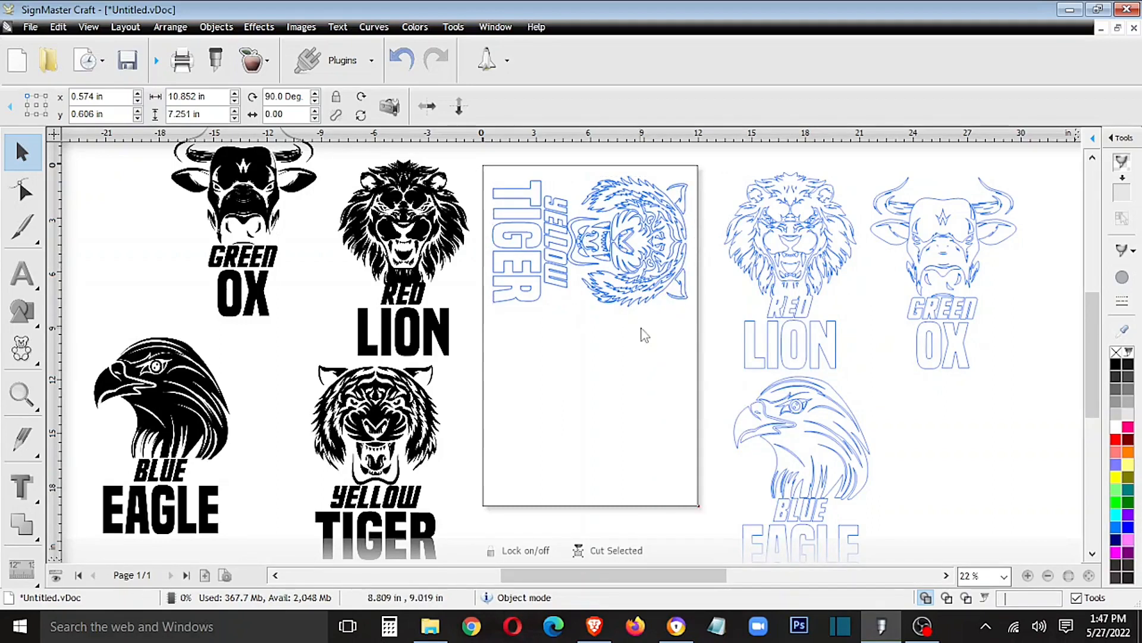
pyautogui.moveTo(642, 269); pyautogui.dragTo(642, 417)
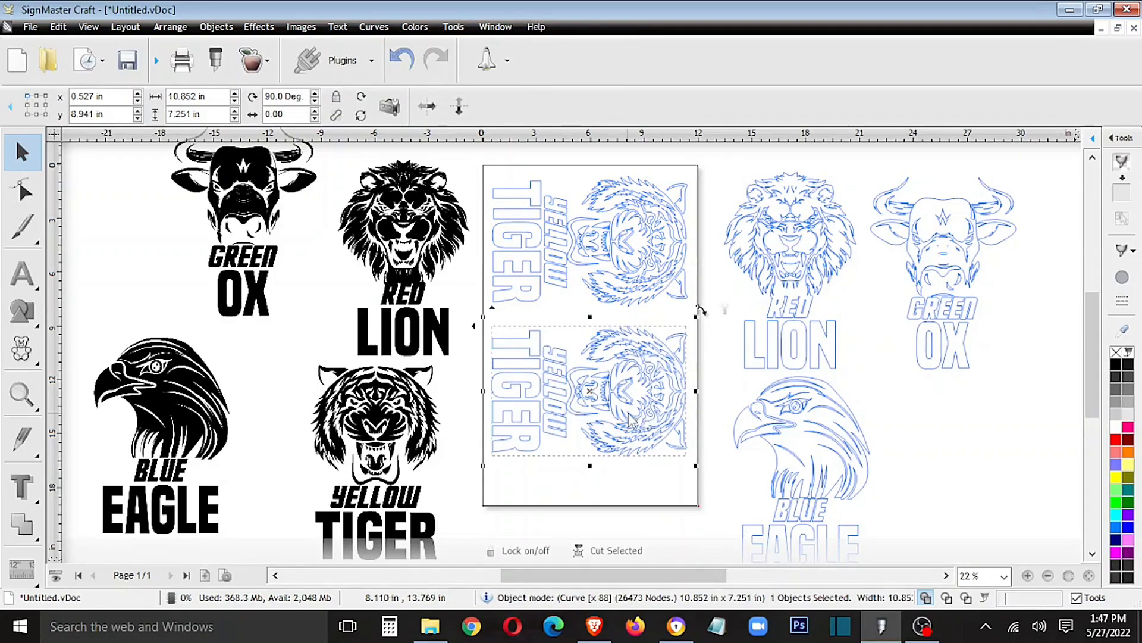
pyautogui.press('Up')
pyautogui.press('Up')
pyautogui.press('Up')
pyautogui.press('Down')
pyautogui.press('Down')
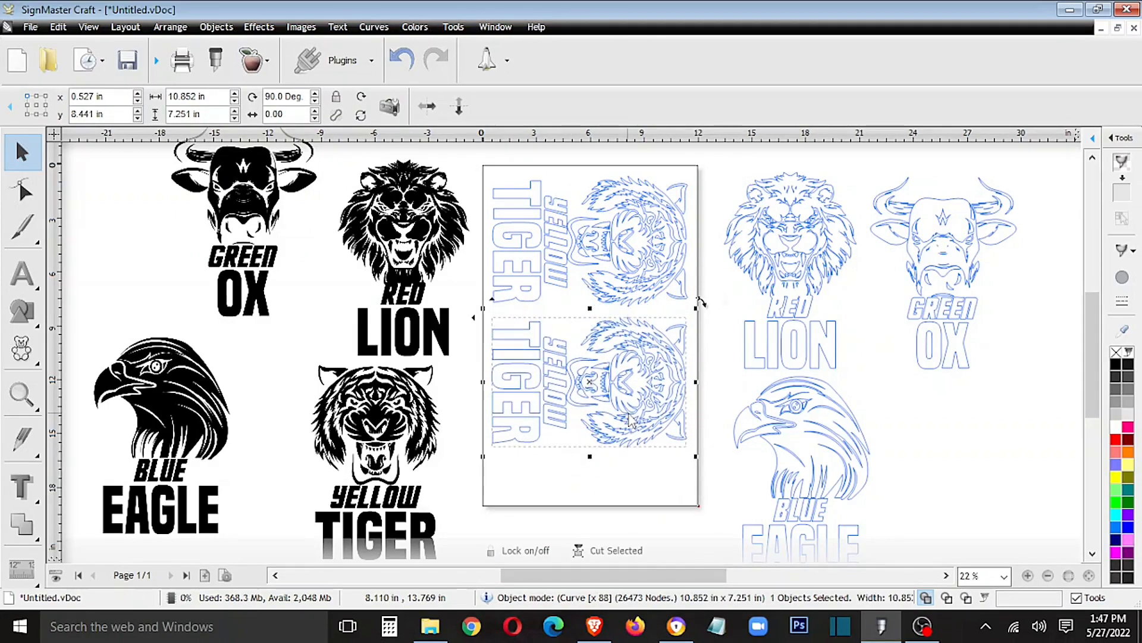
pyautogui.rightClick(717, 295)
pyautogui.click(722, 313)
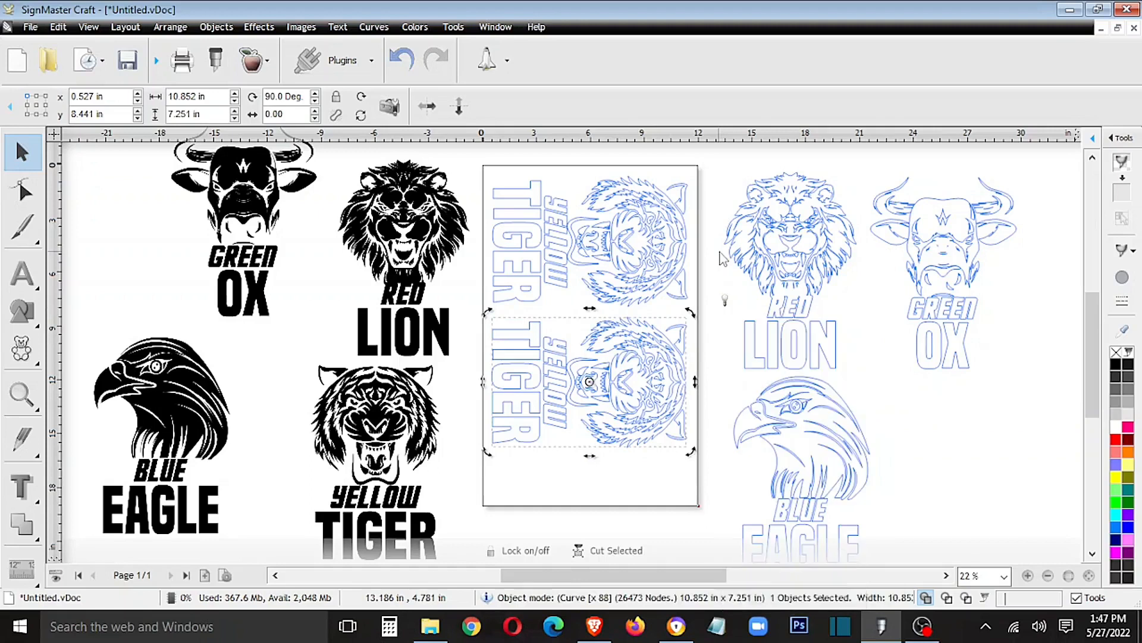
pyautogui.click(720, 314)
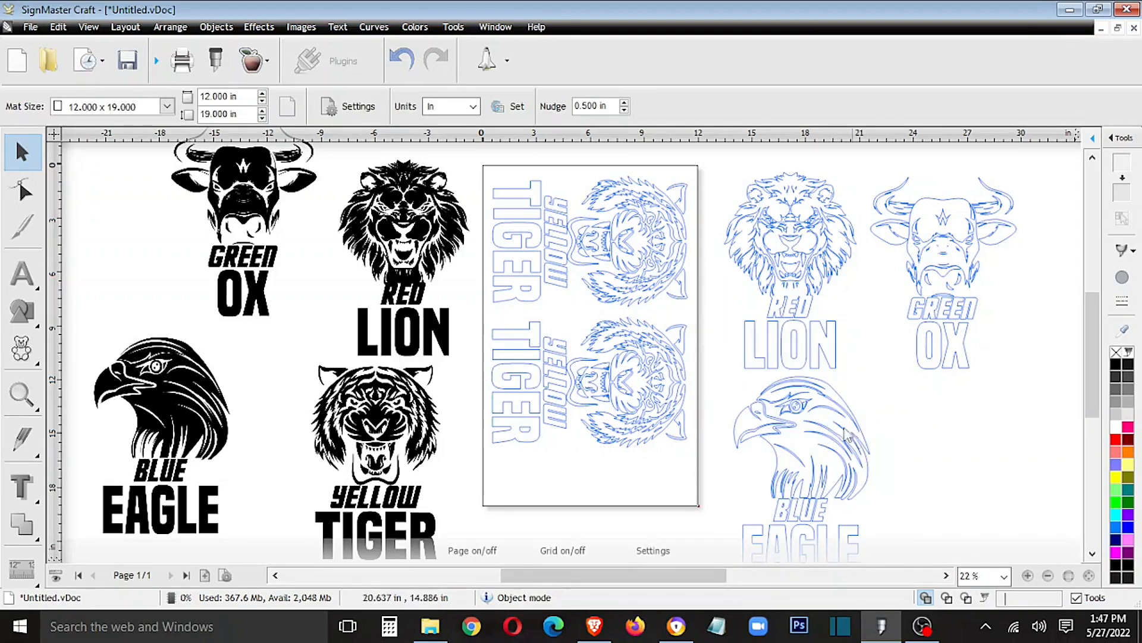
pyautogui.click(215, 59)
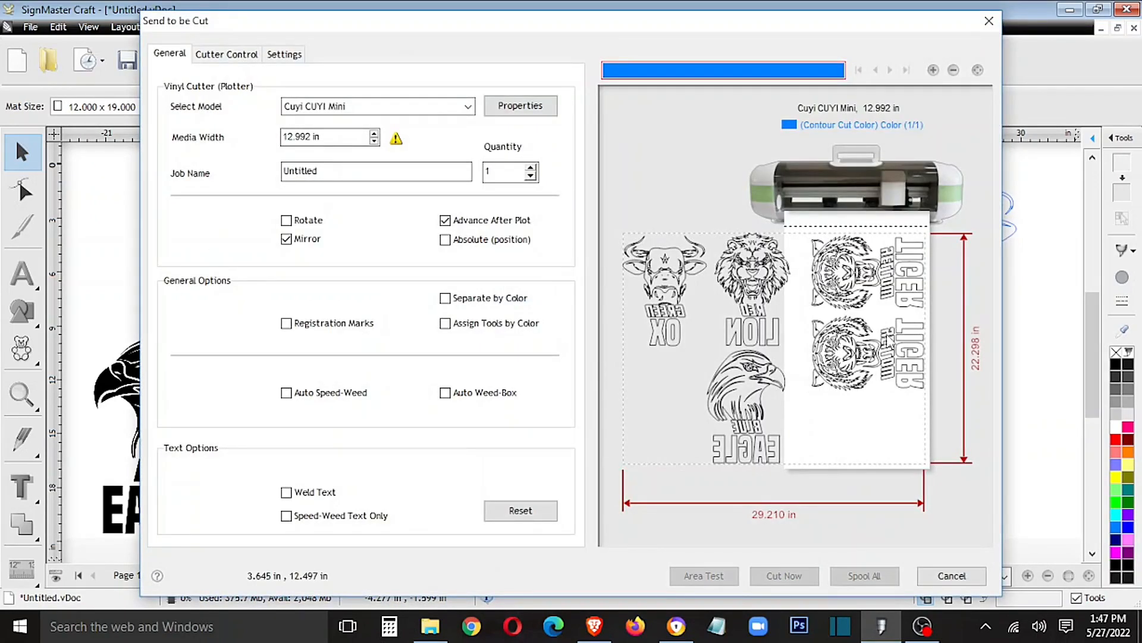
pyautogui.press('Escape')
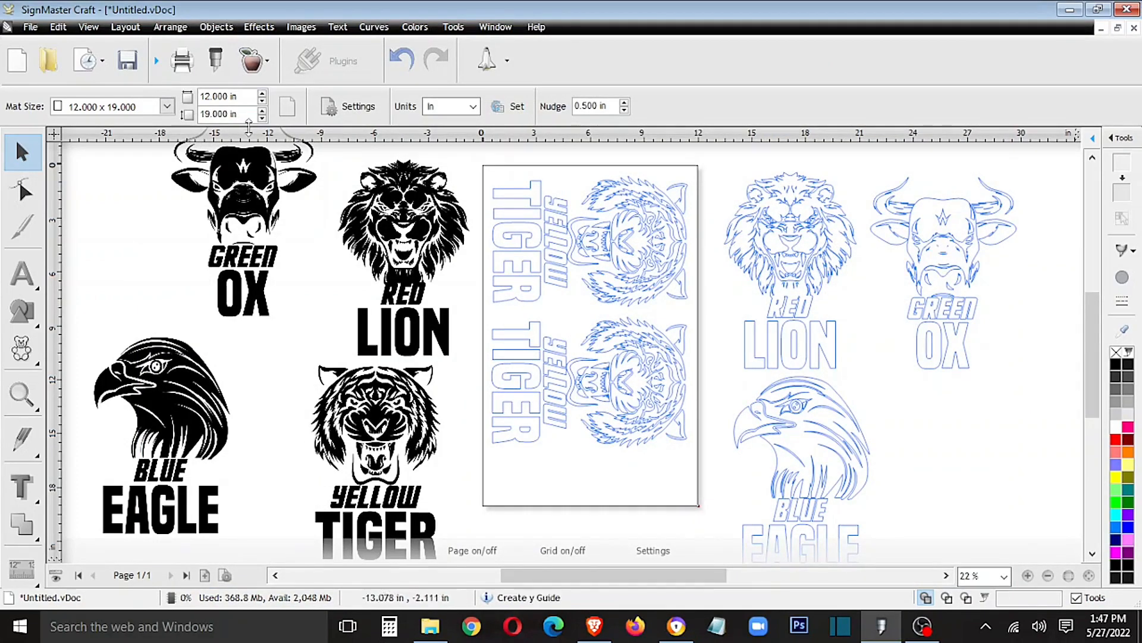
pyautogui.click(484, 179)
pyautogui.moveTo(484, 174); pyautogui.dragTo(530, 273)
pyautogui.hotkey('ctrl', 'z')
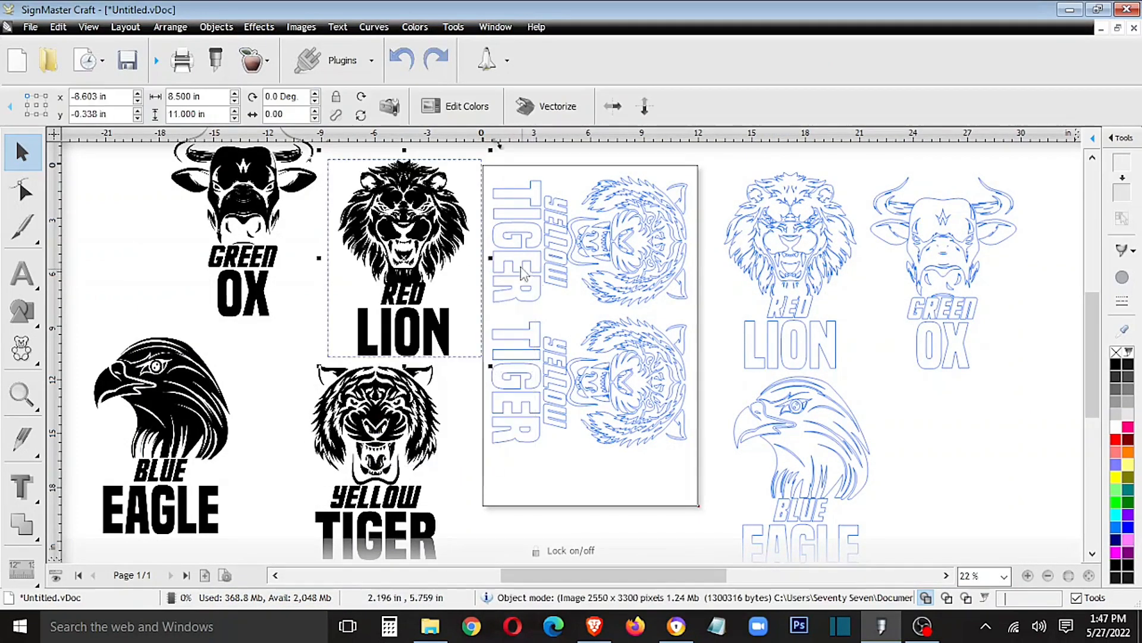
# - Select both tiger contours on the page, send them to the Cuyi CUYI Mini cutter and start cutting
pyautogui.moveTo(716, 163); pyautogui.dragTo(485, 510)
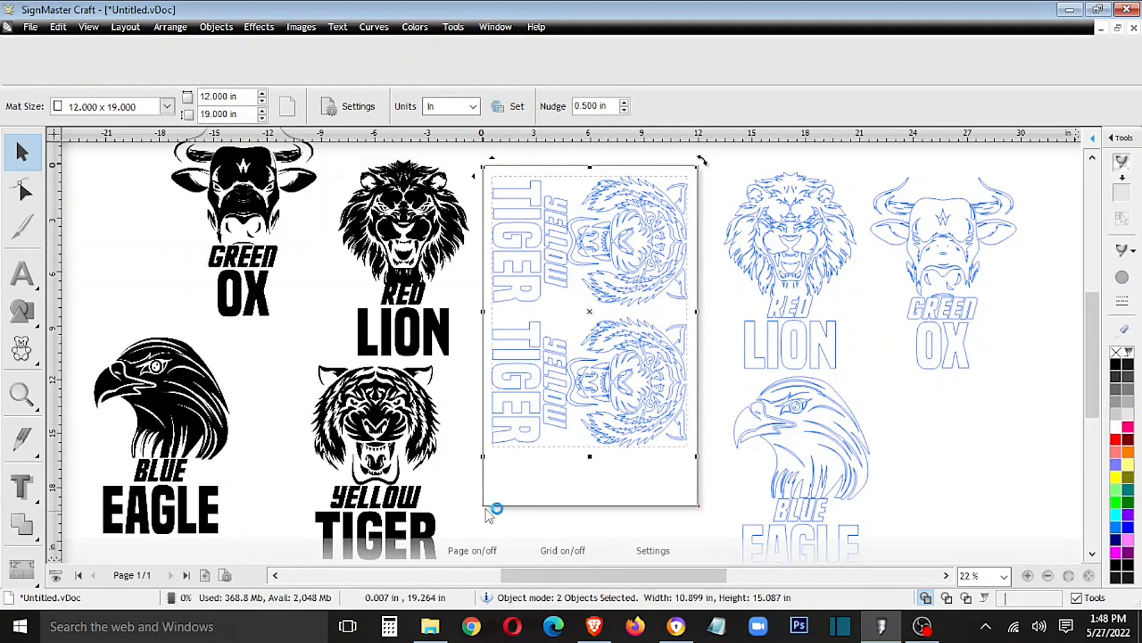
pyautogui.click(227, 67)
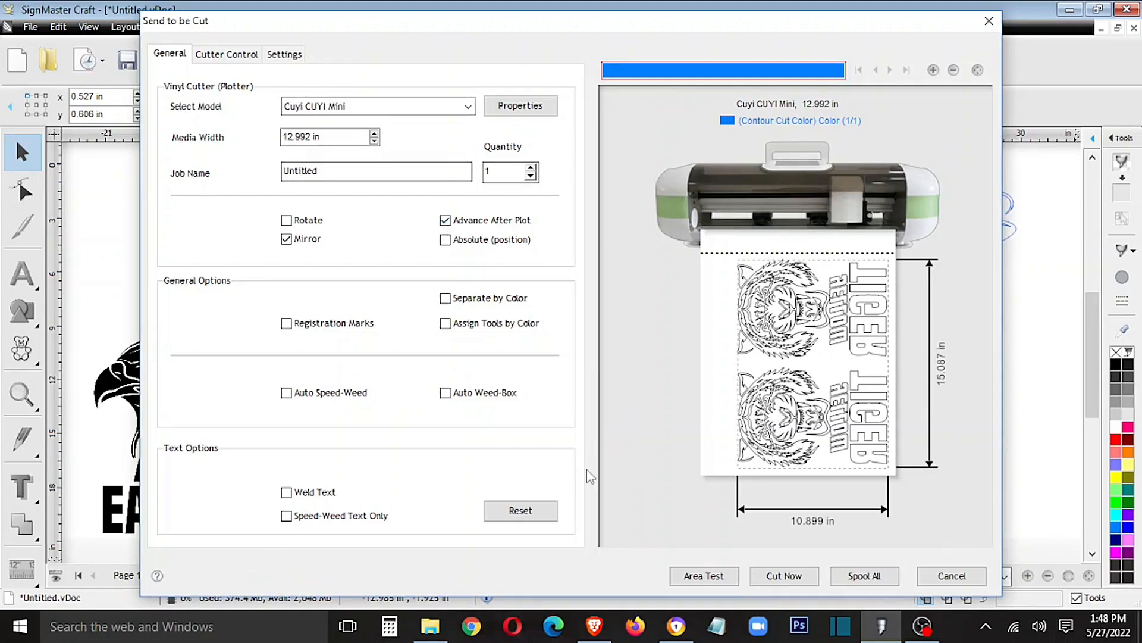
pyautogui.click(798, 577)
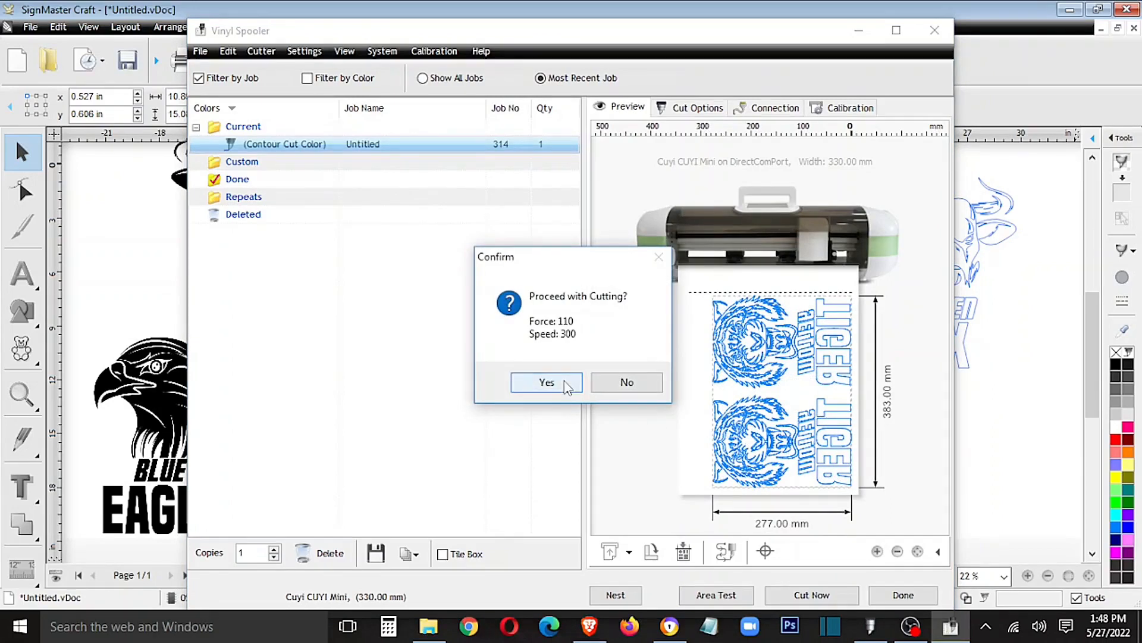
pyautogui.click(547, 382)
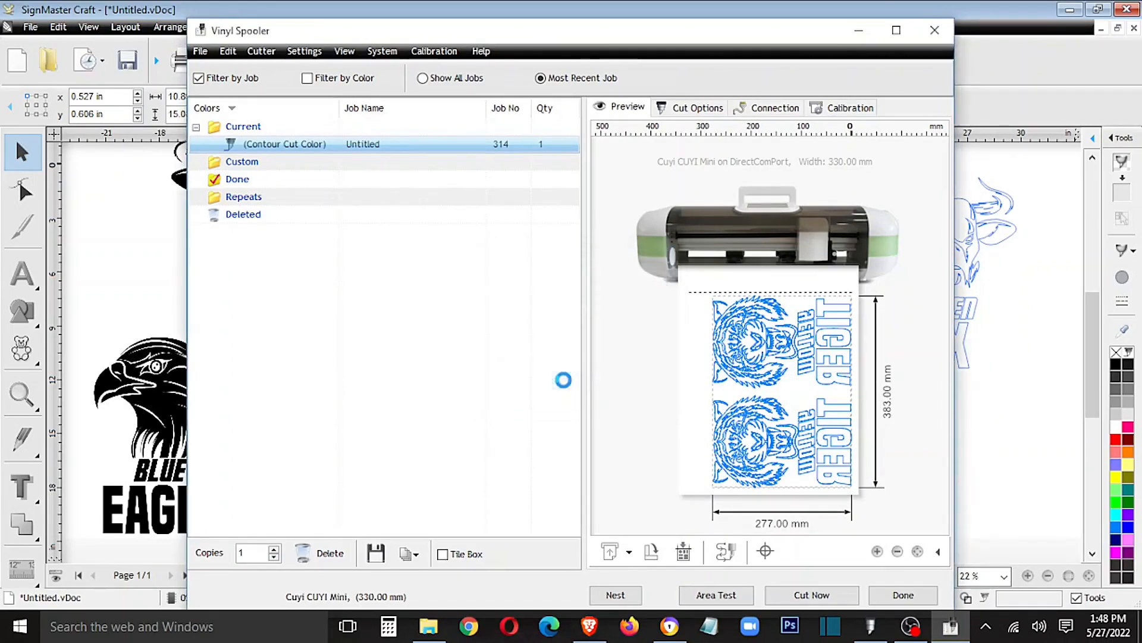